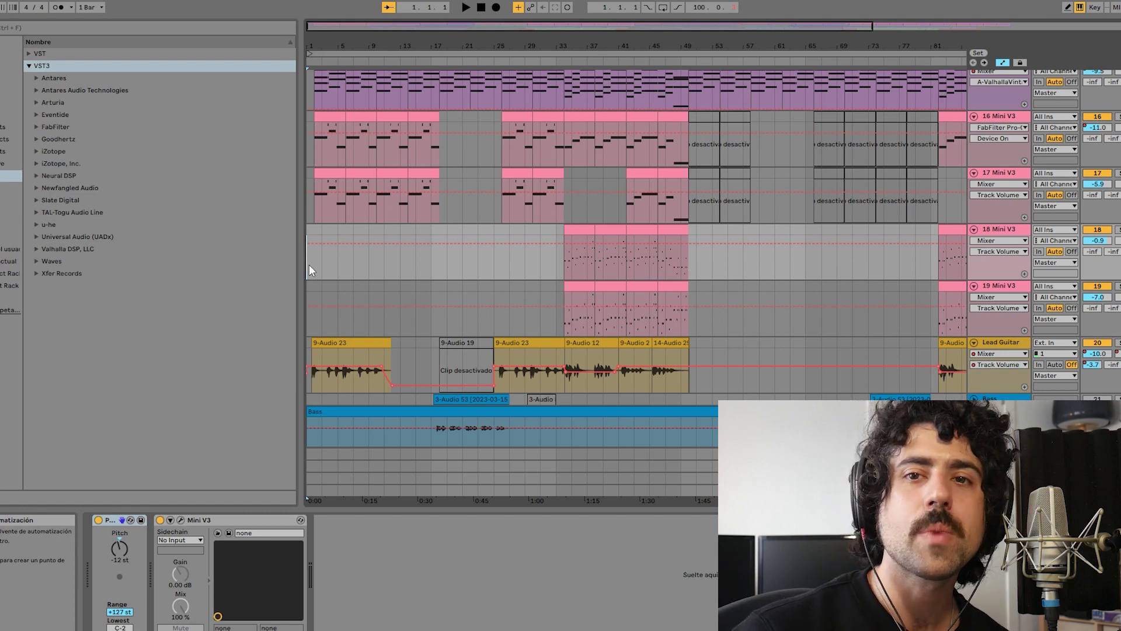
# Step: Glance at the band's artist page, then return to the arrangement
pyautogui.press('super+Tab')
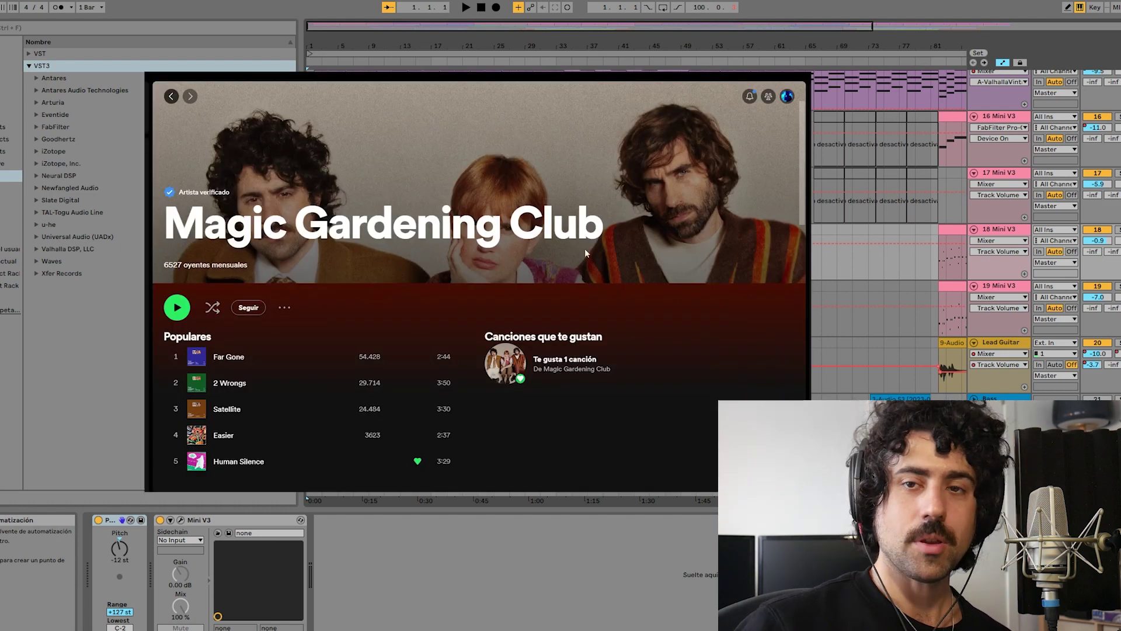
pyautogui.scroll(-4, 493, 267)
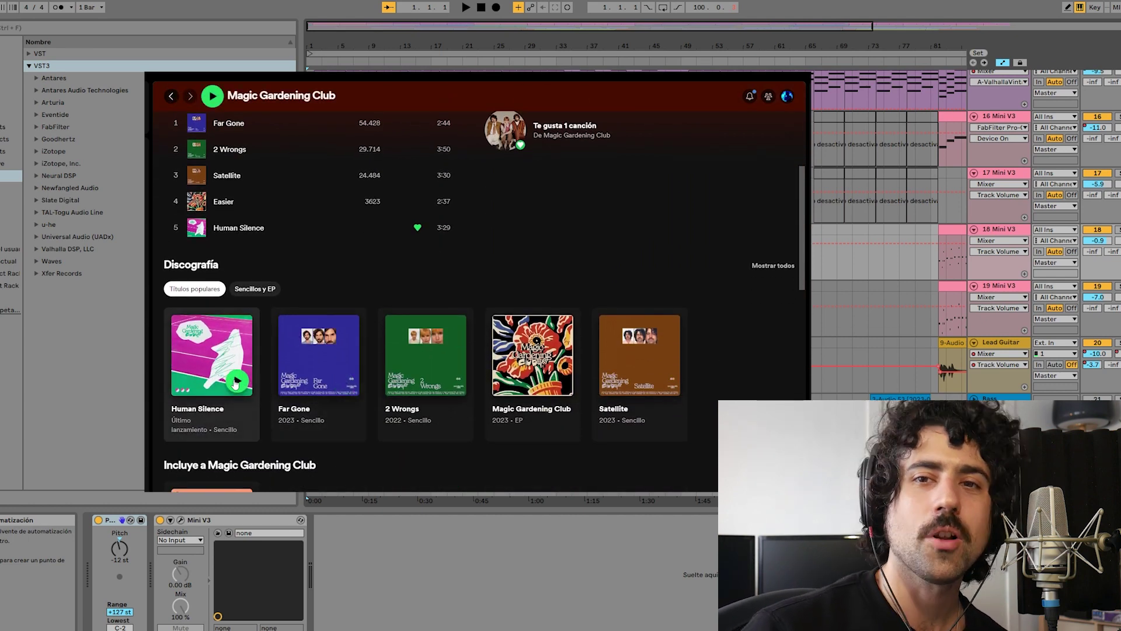
pyautogui.press('super+Tab')
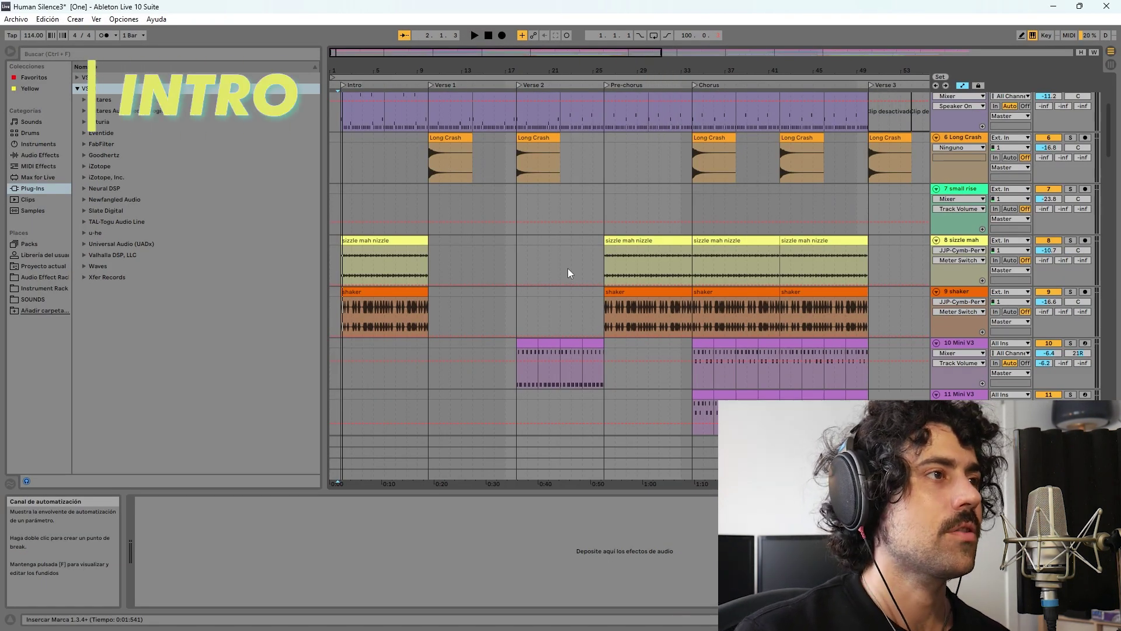
# Step: Play the Intro and solo the CZ V and 16 Mini V3 synth tracks
pyautogui.press('space')
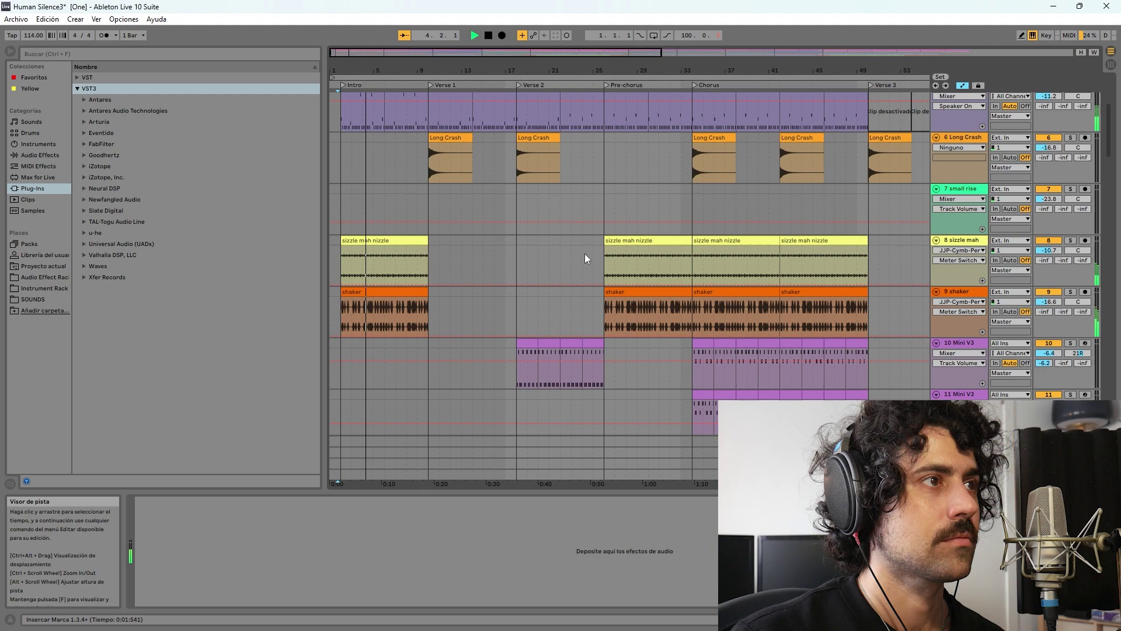
pyautogui.scroll(3, 584, 253)
pyautogui.scroll(-6, 590, 261)
pyautogui.scroll(-3, 599, 282)
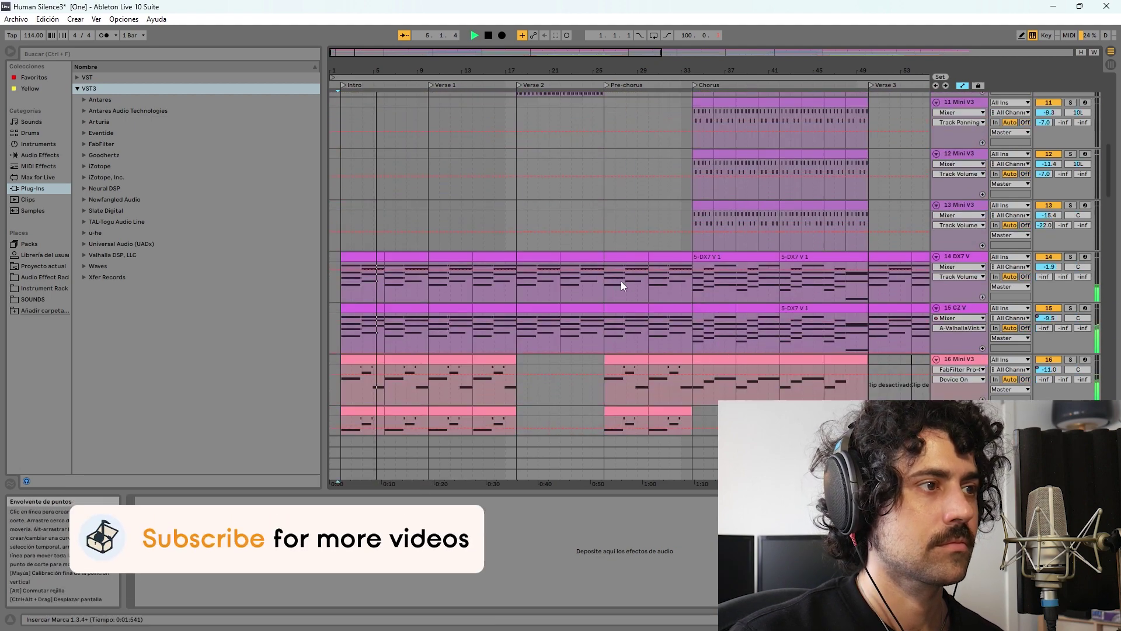
pyautogui.press('space')
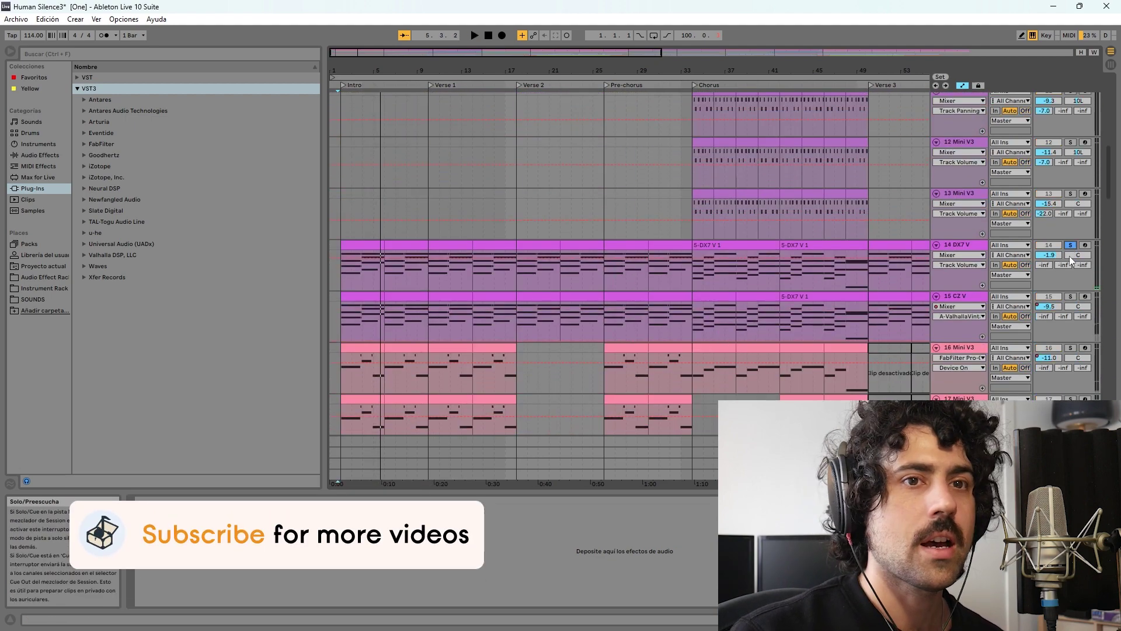
pyautogui.click(1070, 296)
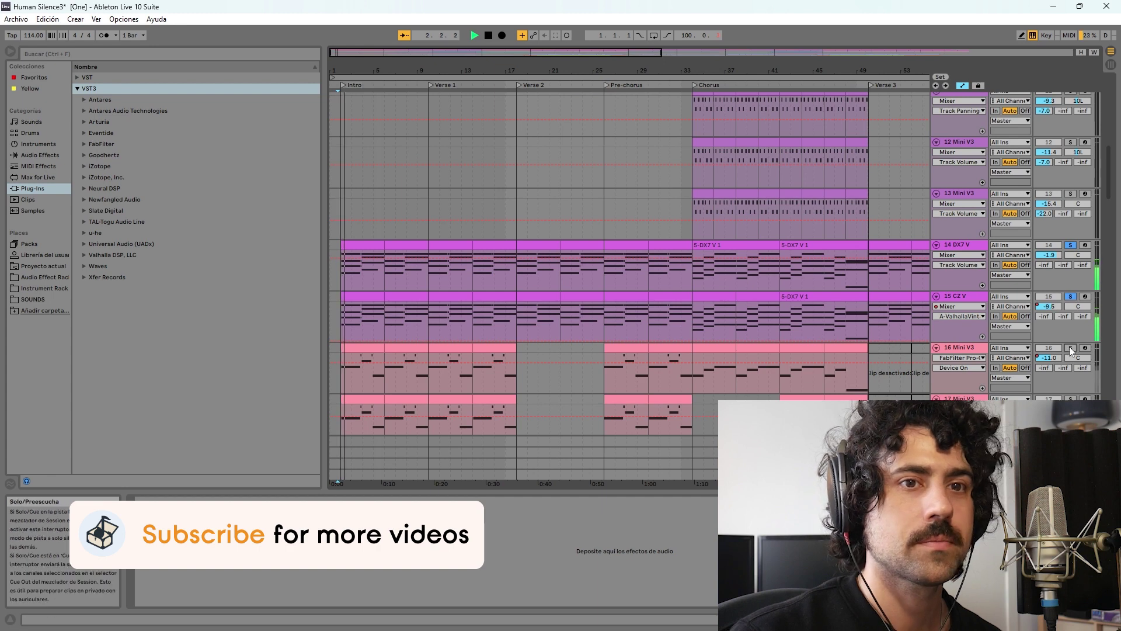
pyautogui.click(1071, 348)
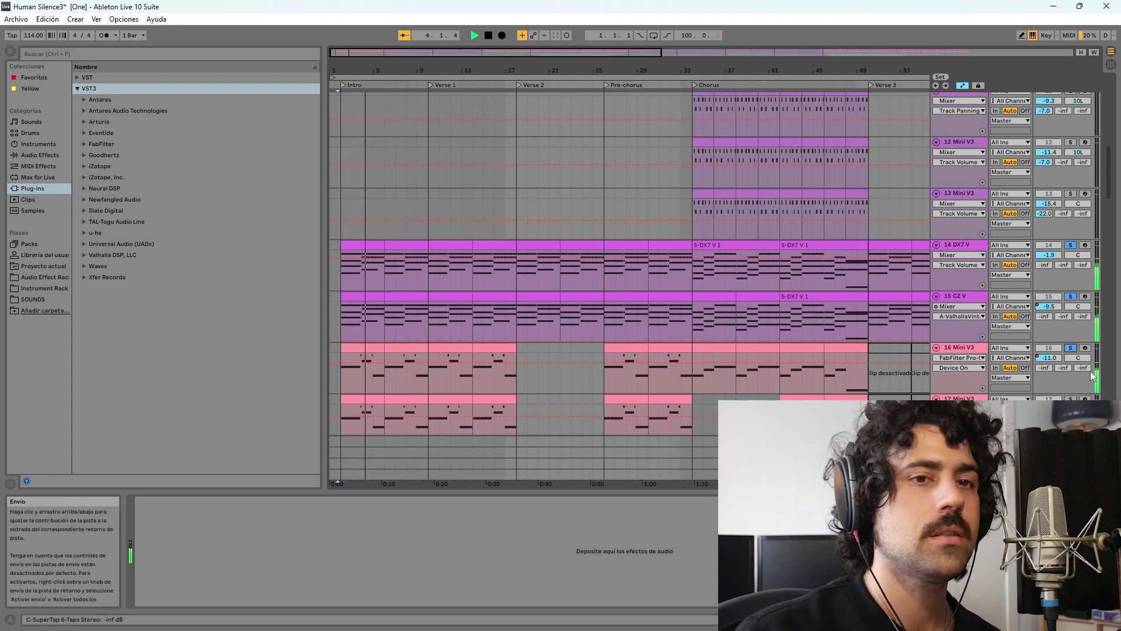
pyautogui.press('space')
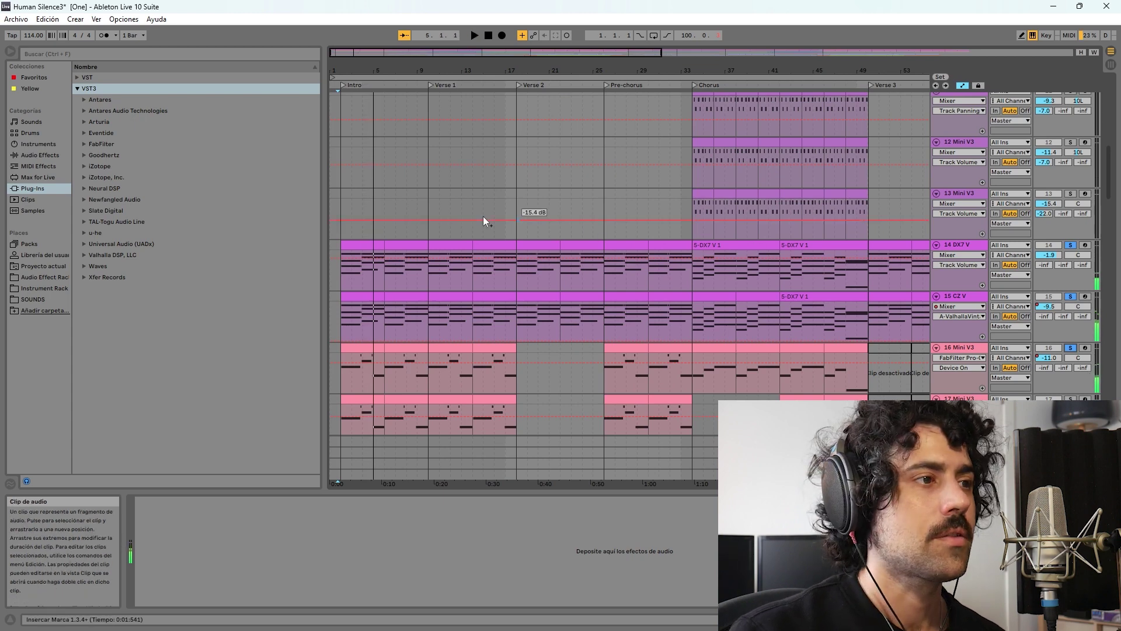
# Step: Solo the Lead Guitar track and replay the Intro from the start
pyautogui.scroll(-5, 486, 228)
pyautogui.click(1071, 296)
pyautogui.press('space')
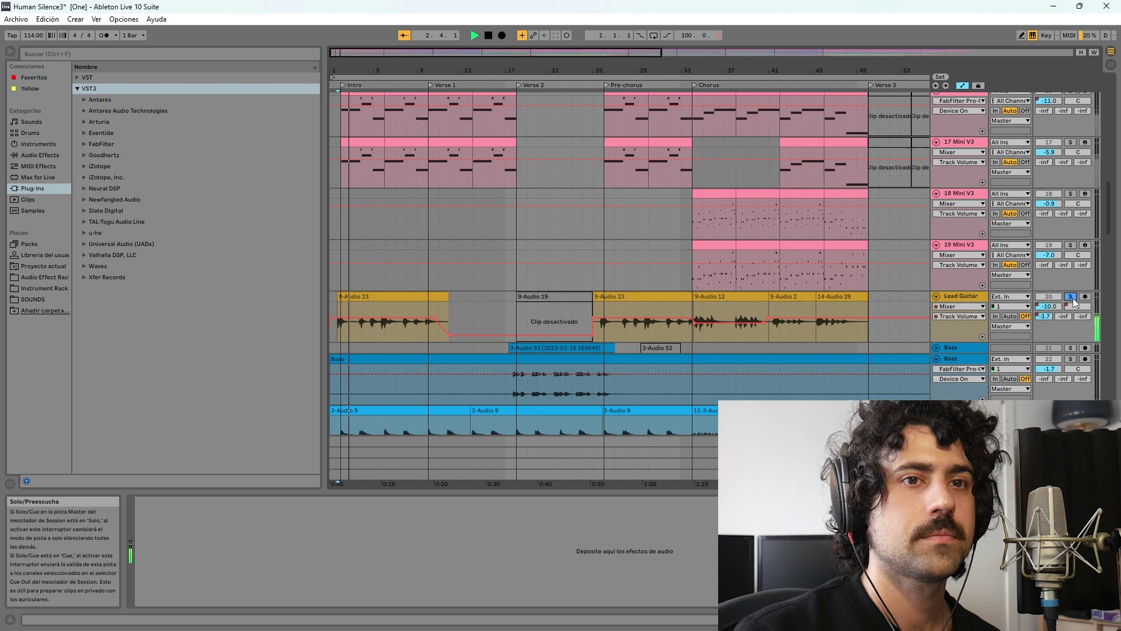
pyautogui.scroll(5, 683, 273)
pyautogui.scroll(6, 683, 269)
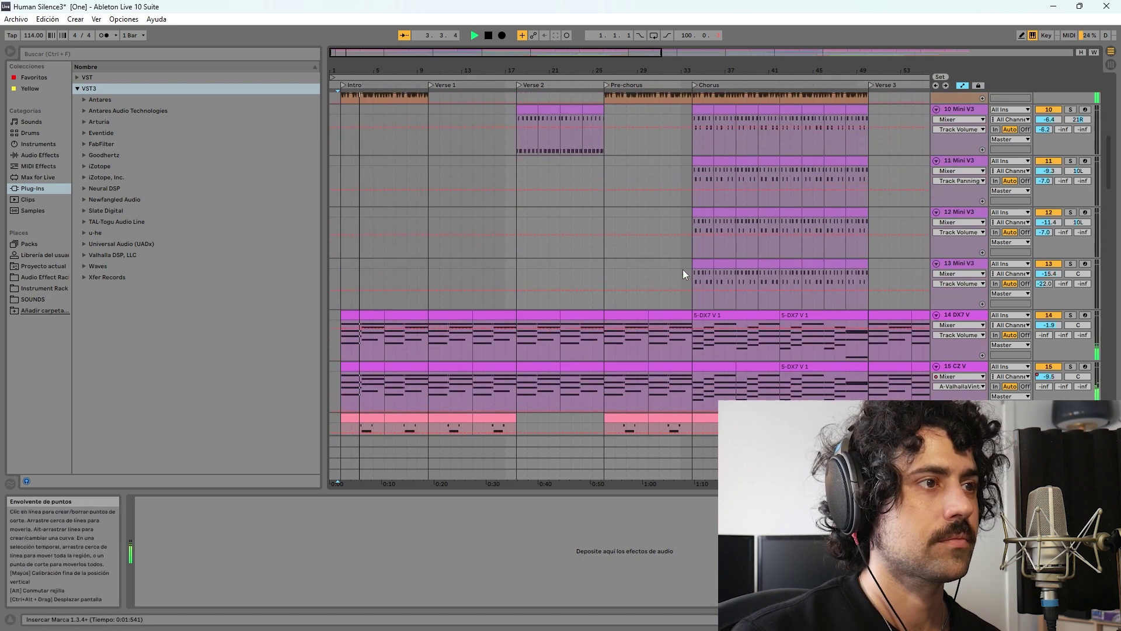
pyautogui.press('space')
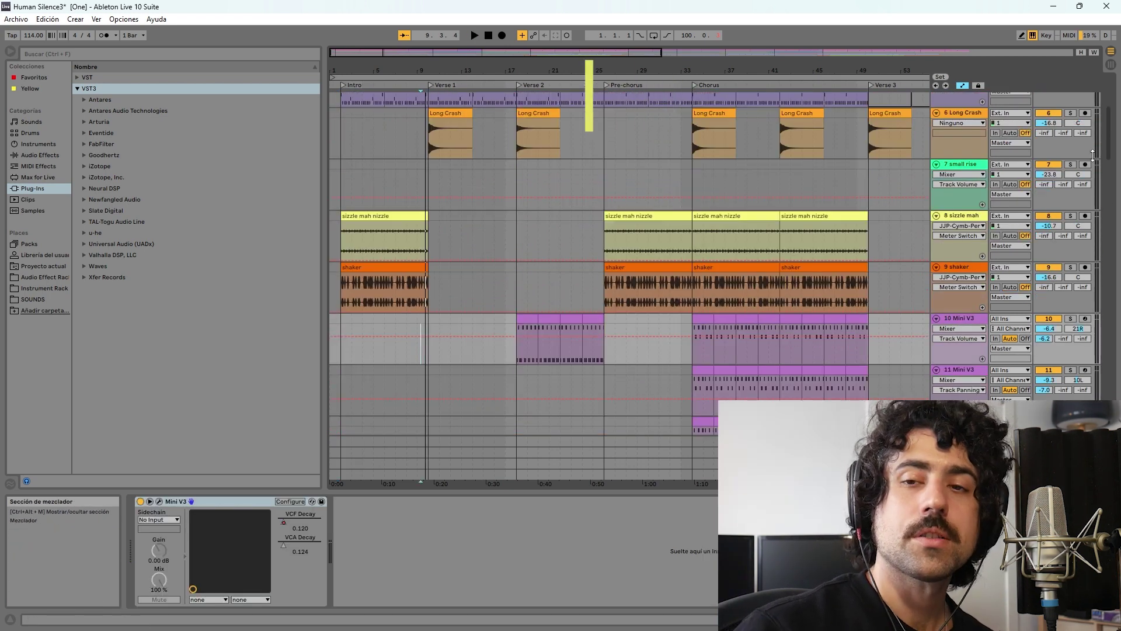
# Step: Play Verse 1 from bar 9 while scrolling through the tracks
pyautogui.press('space')
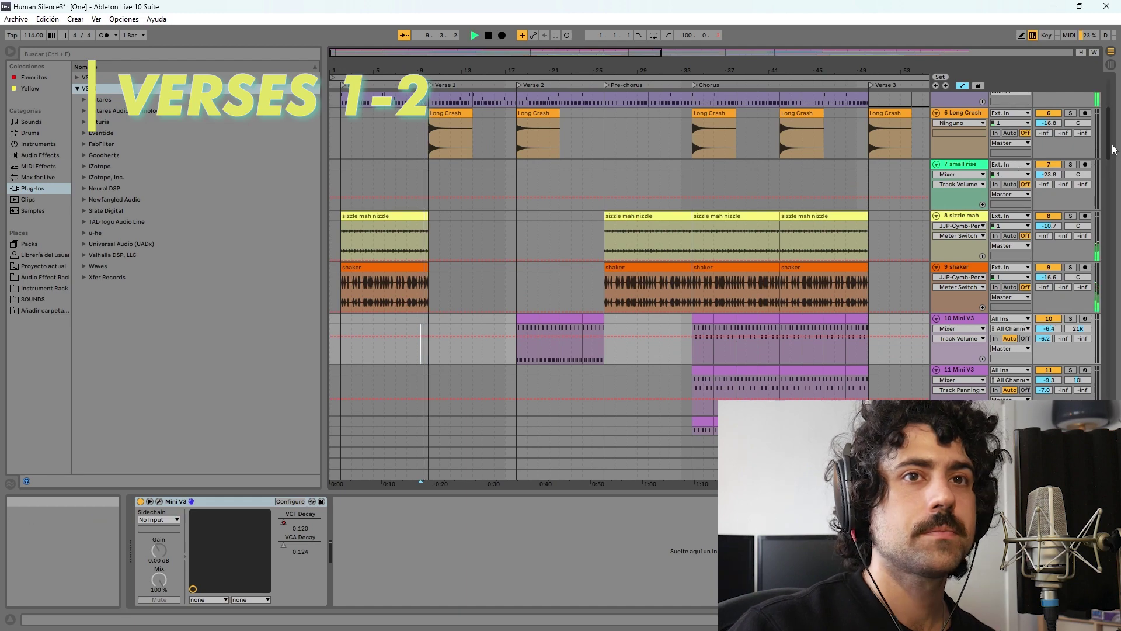
pyautogui.scroll(-20, 1099, 324)
pyautogui.scroll(-2, 1099, 324)
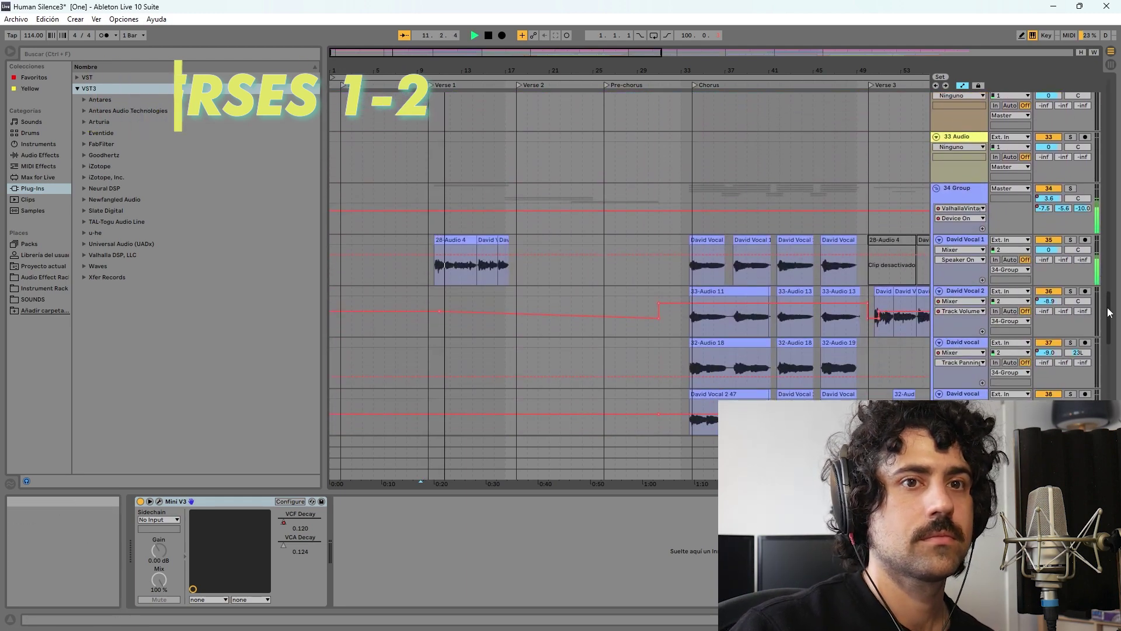
pyautogui.moveTo(1110, 318); pyautogui.dragTo(1114, 175)
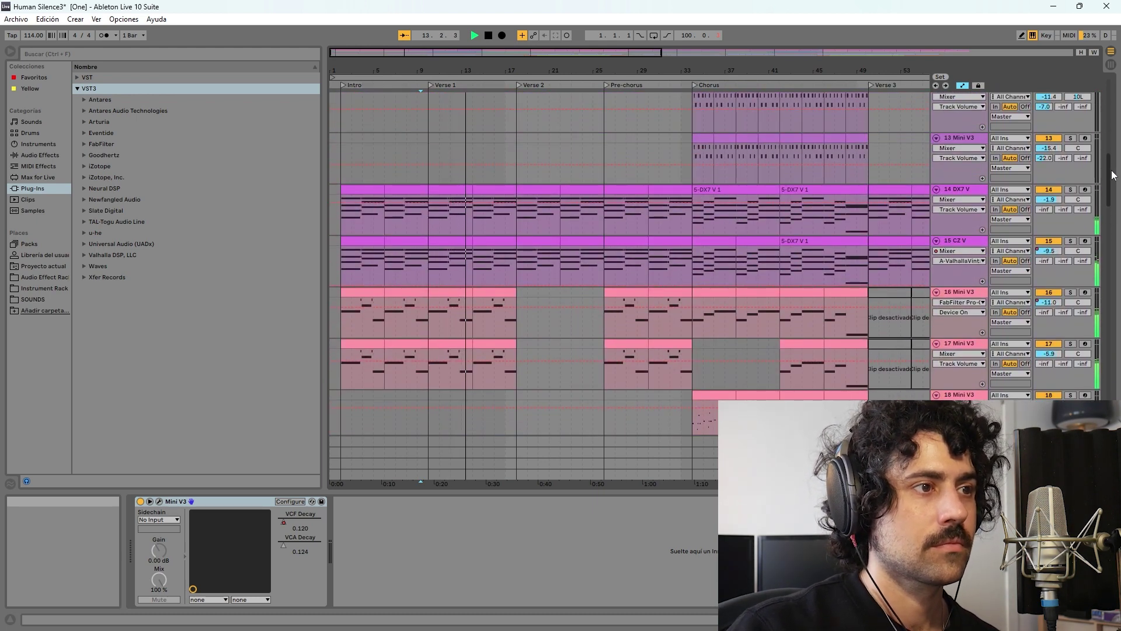
pyautogui.press('space')
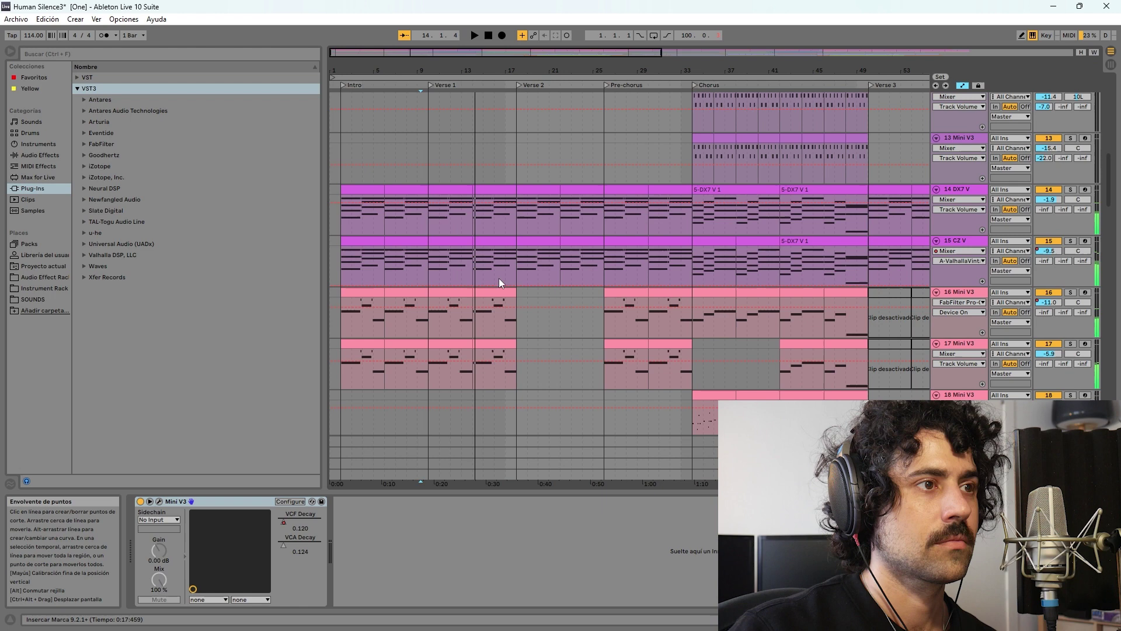
# Step: Select the CZ V track to show its devices and play on from bar 16
pyautogui.click(496, 270)
pyautogui.press('space')
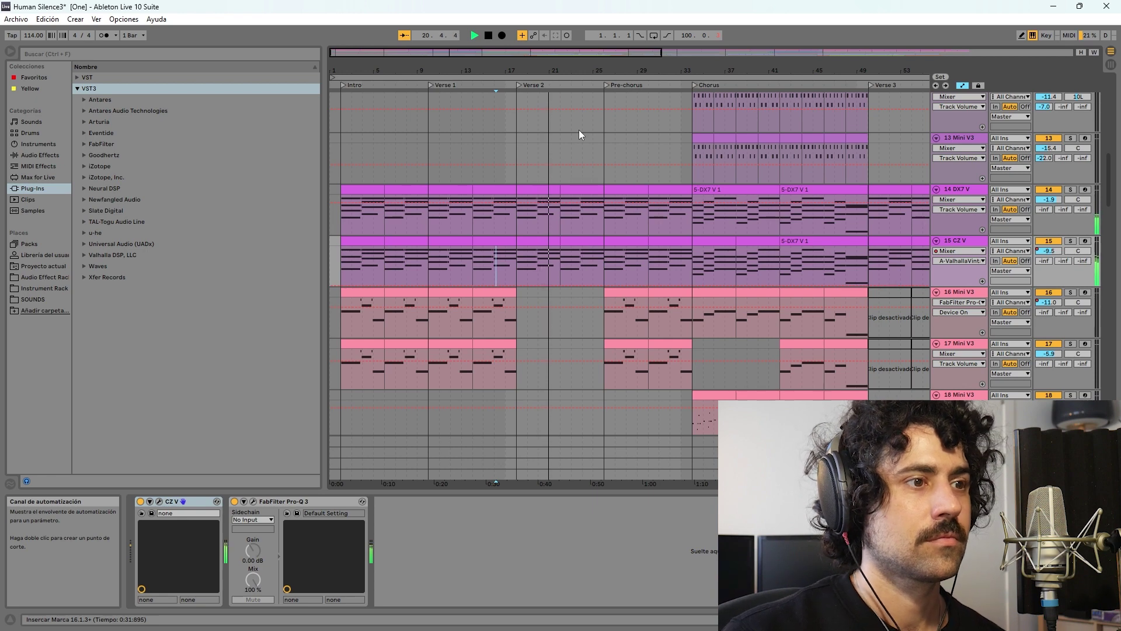
pyautogui.press('space')
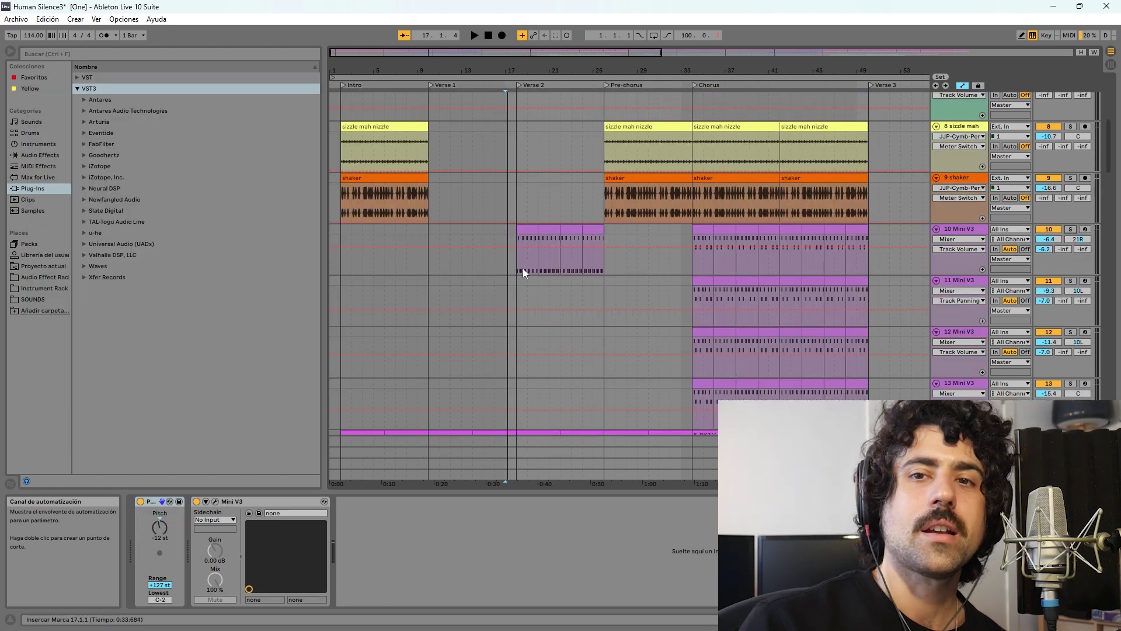
# Step: Play Verse 2 with 10 Mini V3 soloed, briefly solo the Bass, then stop at bar 25
pyautogui.press('space')
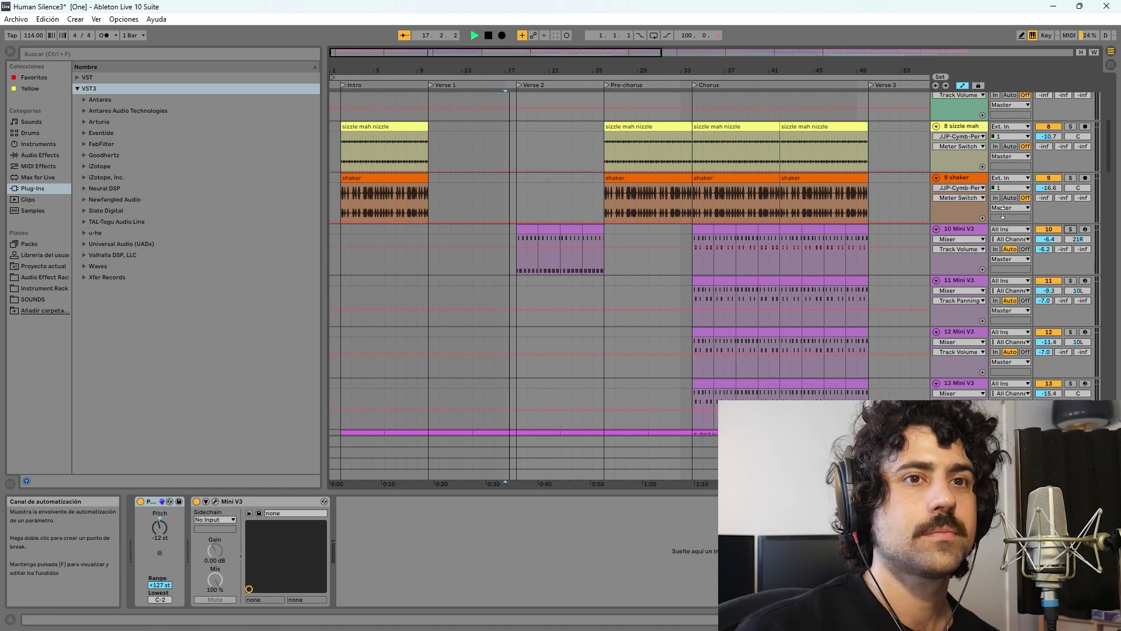
pyautogui.click(1071, 230)
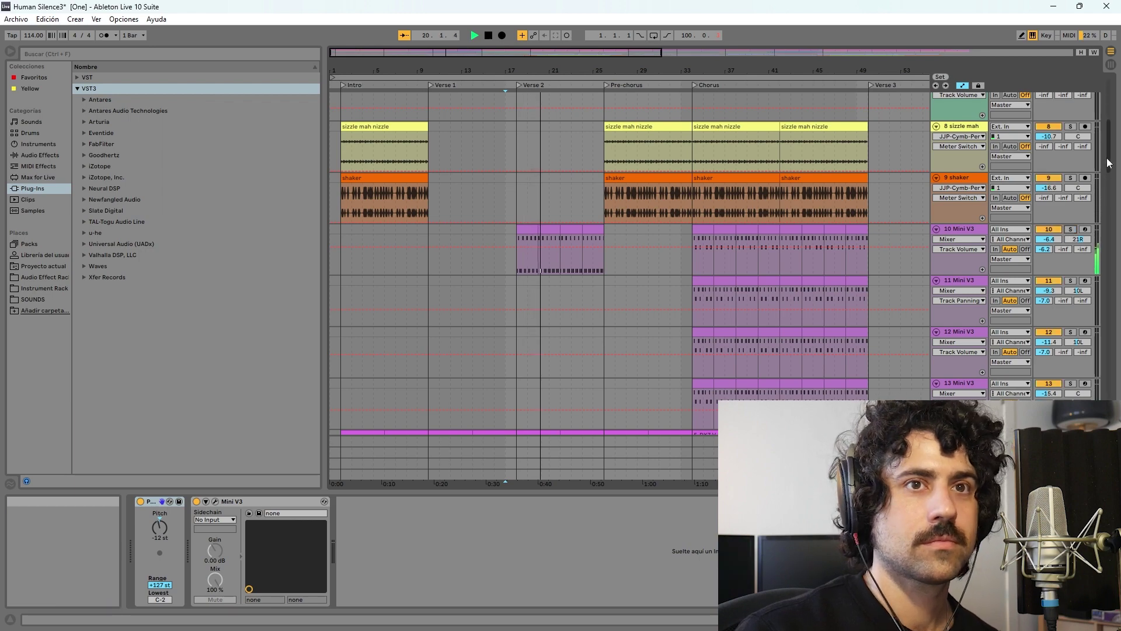
pyautogui.moveTo(1110, 163); pyautogui.dragTo(1112, 228)
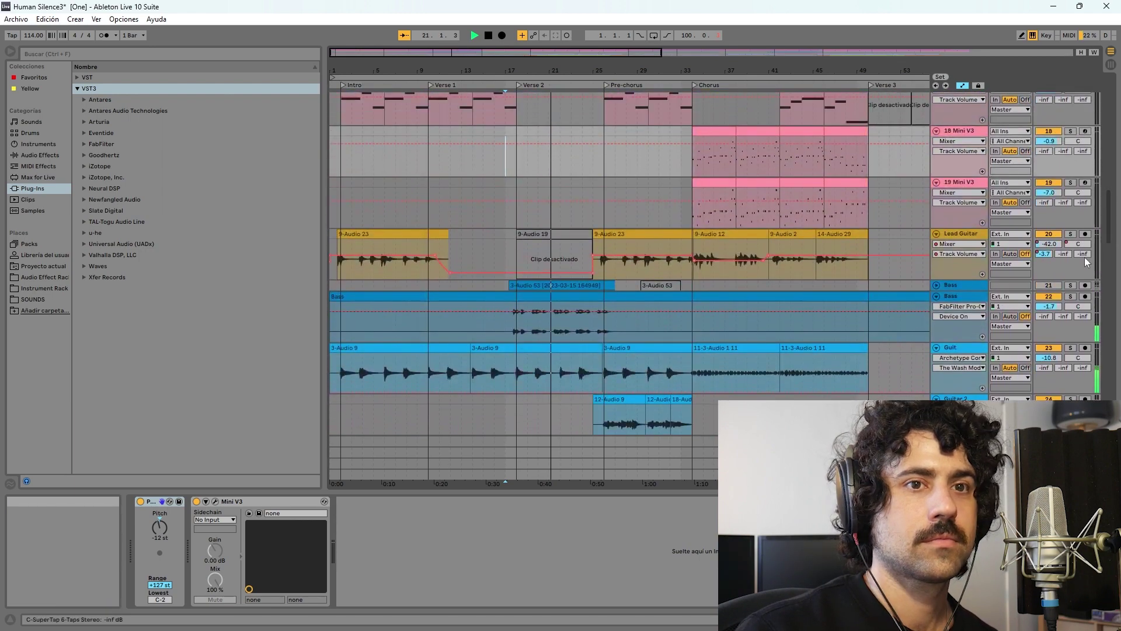
pyautogui.click(1071, 296)
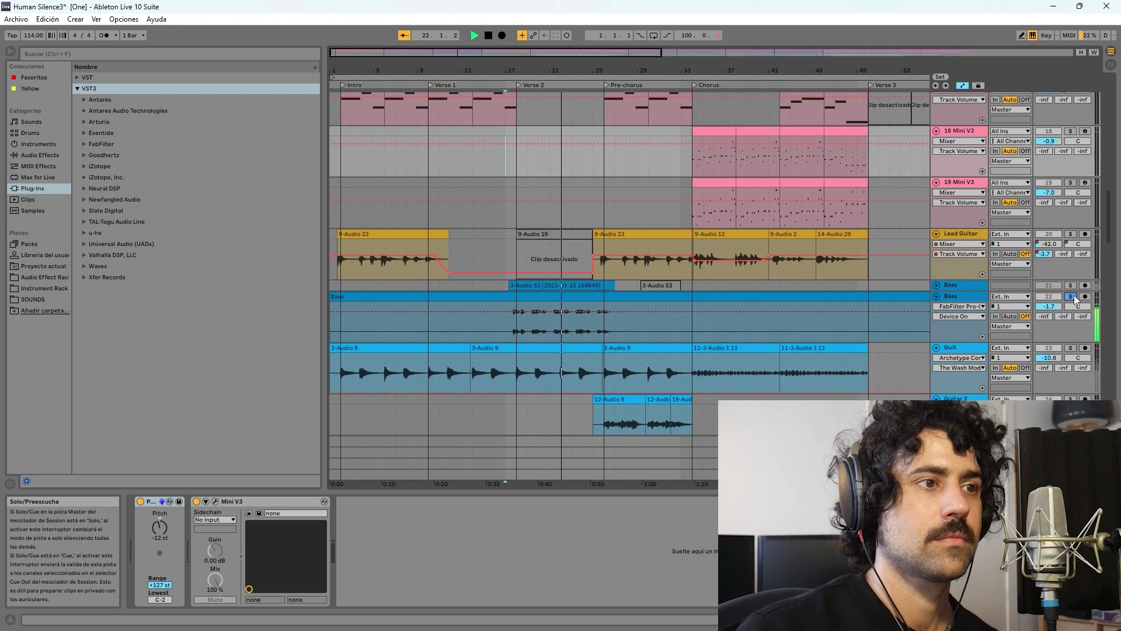
pyautogui.click(1072, 296)
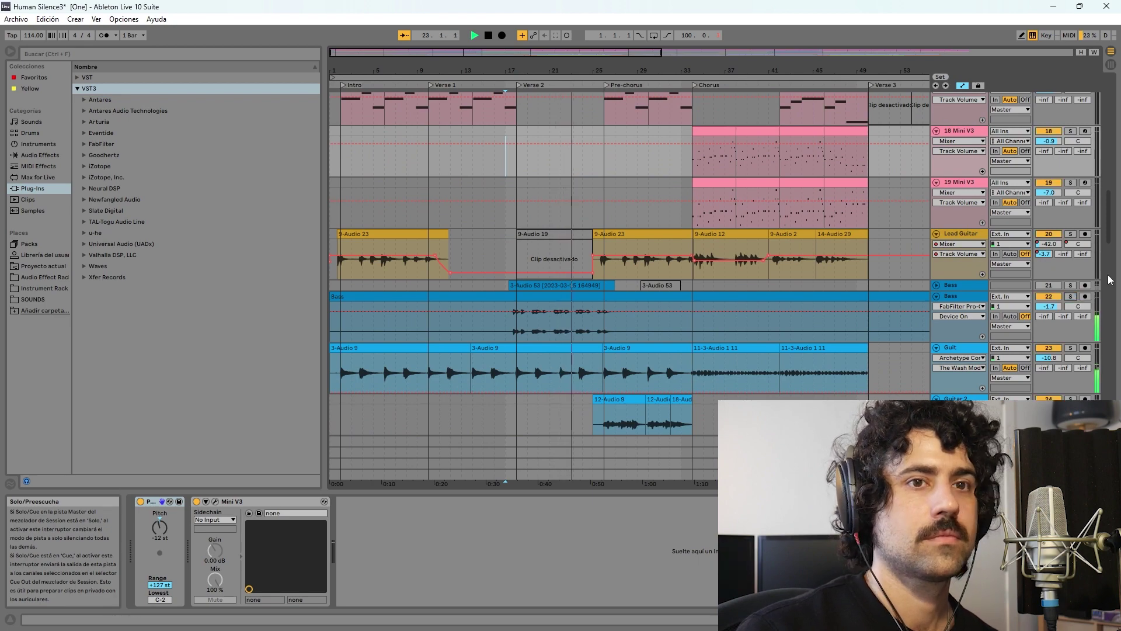
pyautogui.moveTo(1112, 238)
pyautogui.mouseDown()
pyautogui.moveTo(1111, 280)
pyautogui.moveTo(1112, 249)
pyautogui.mouseUp()
pyautogui.press('space')
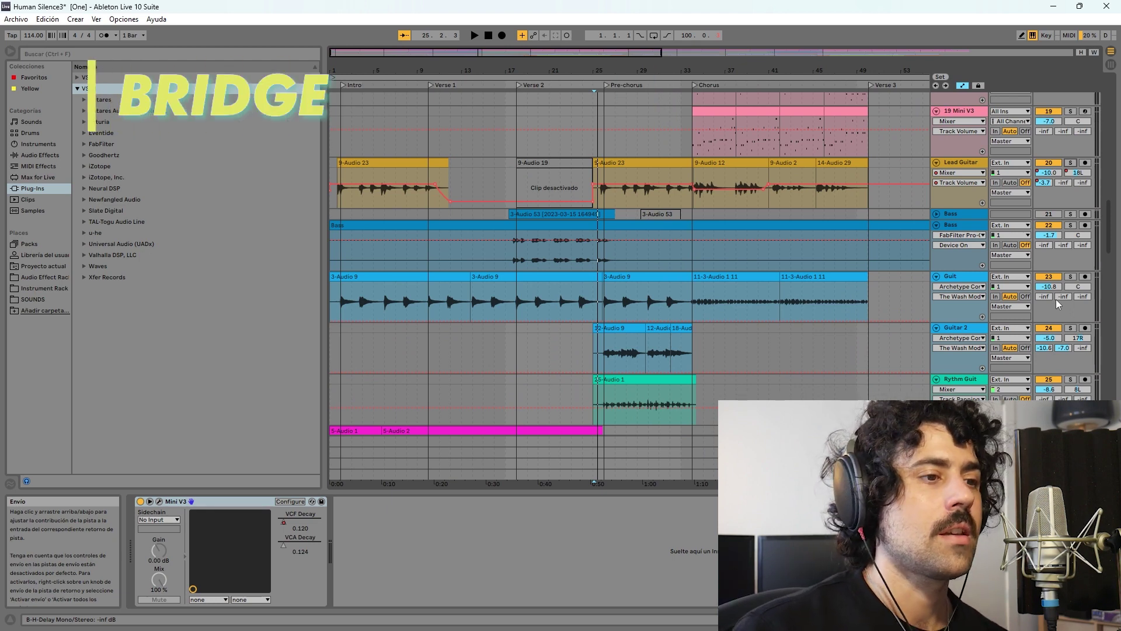
# Step: Play on with Guitar 2 soloed, then solo and unsolo the Lead Guitar
pyautogui.press('space')
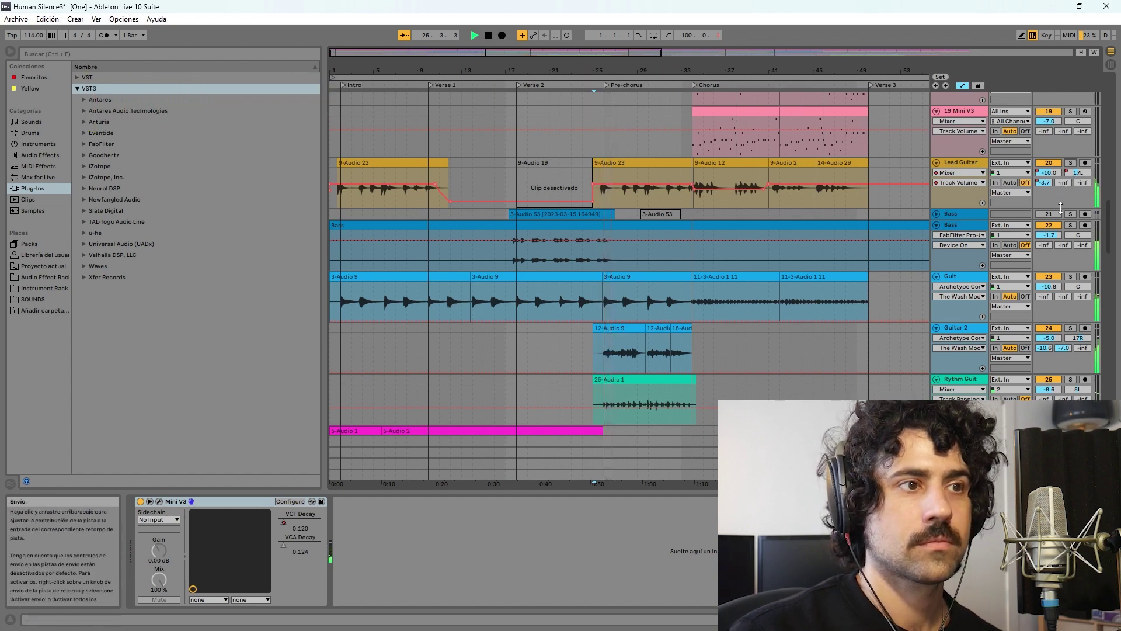
pyautogui.click(1071, 327)
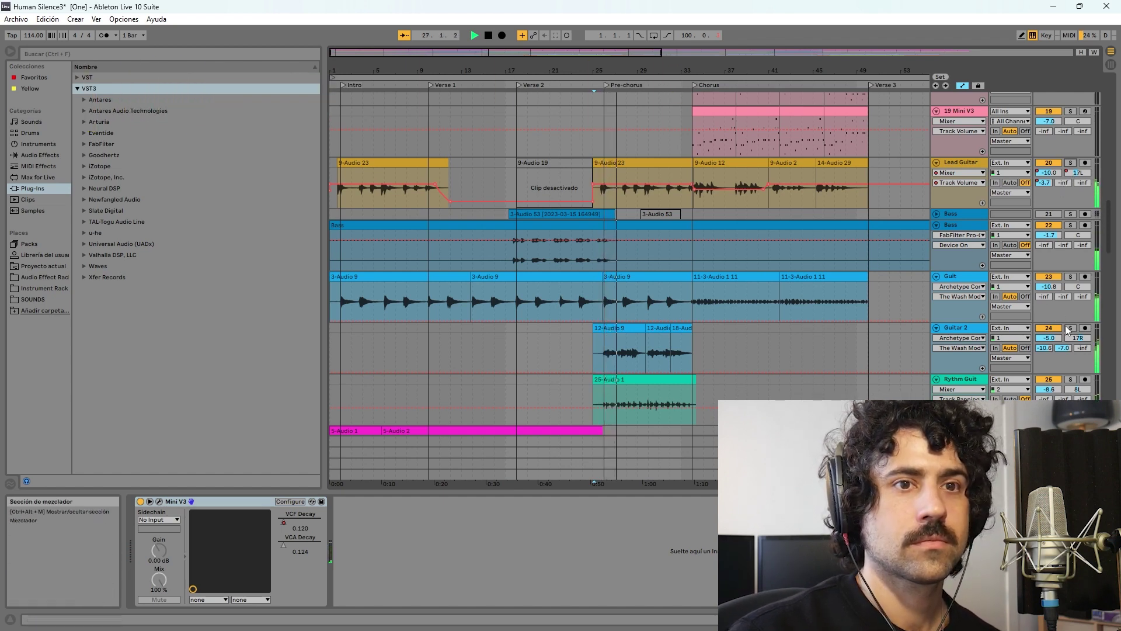
pyautogui.click(1071, 164)
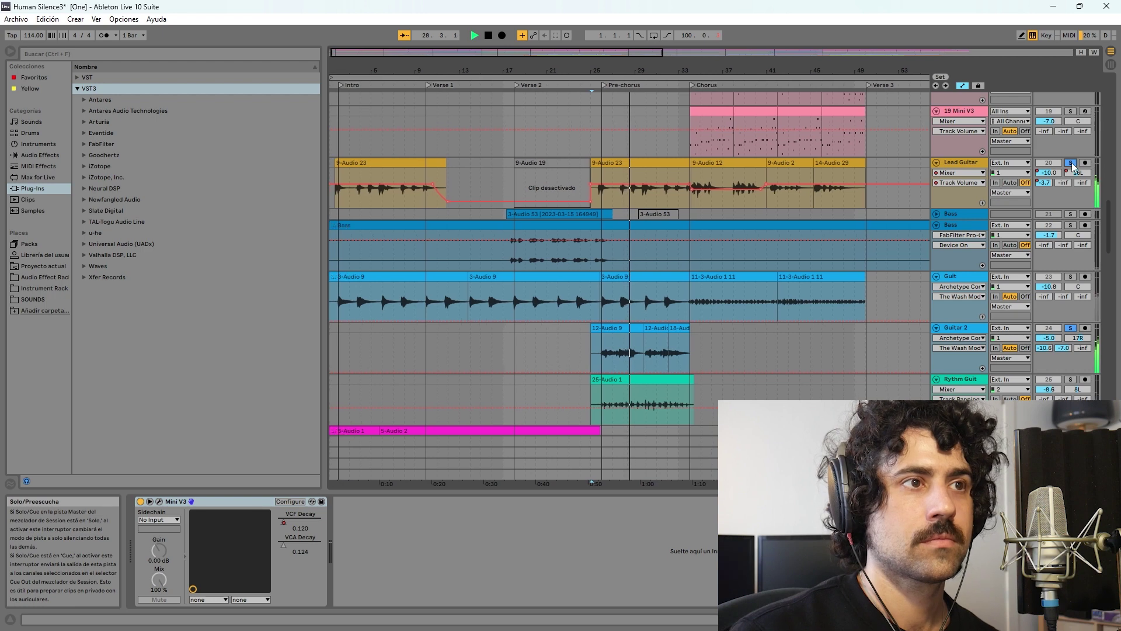
pyautogui.click(1072, 164)
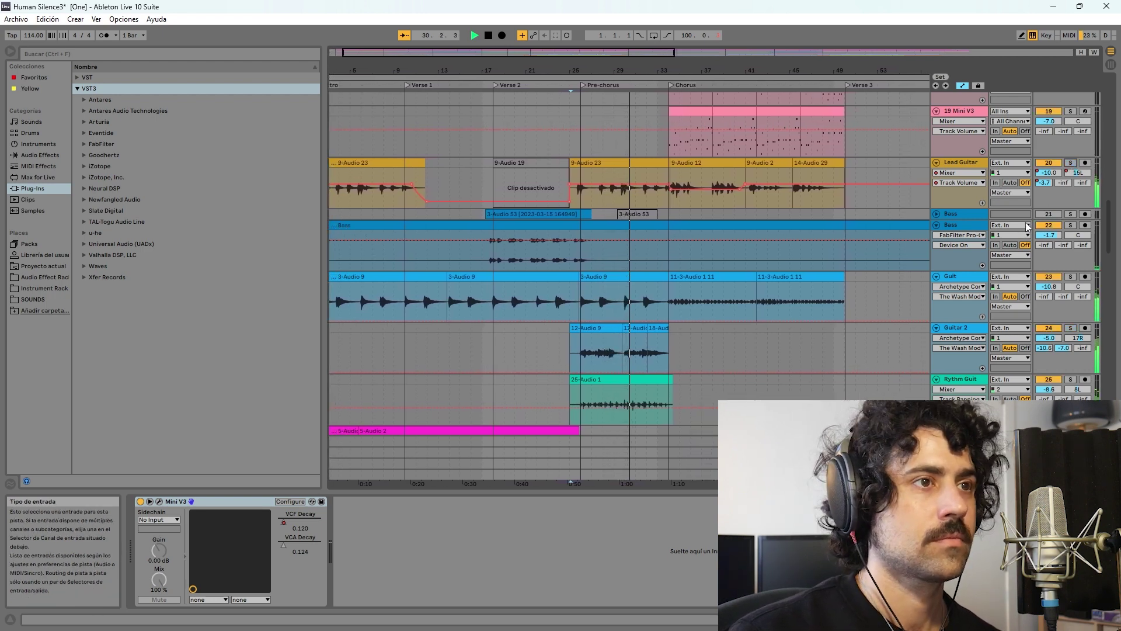
pyautogui.scroll(10, 1108, 188)
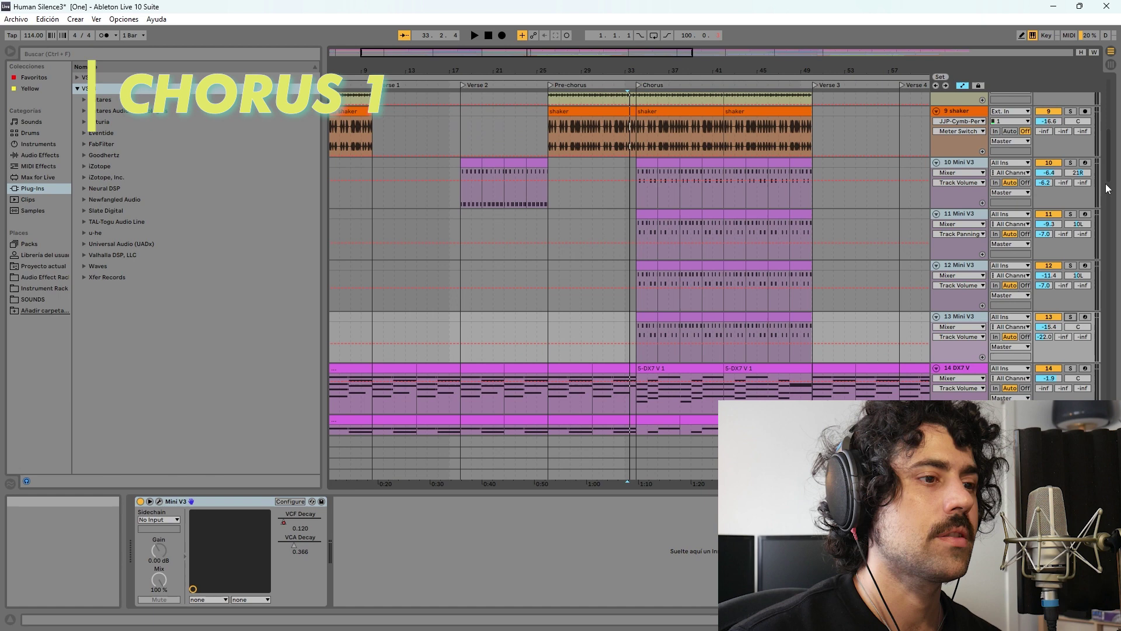
# Step: Solo Mini V3 tracks 10–13, then tracks 18 and 19, releasing each
pyautogui.click(1070, 317)
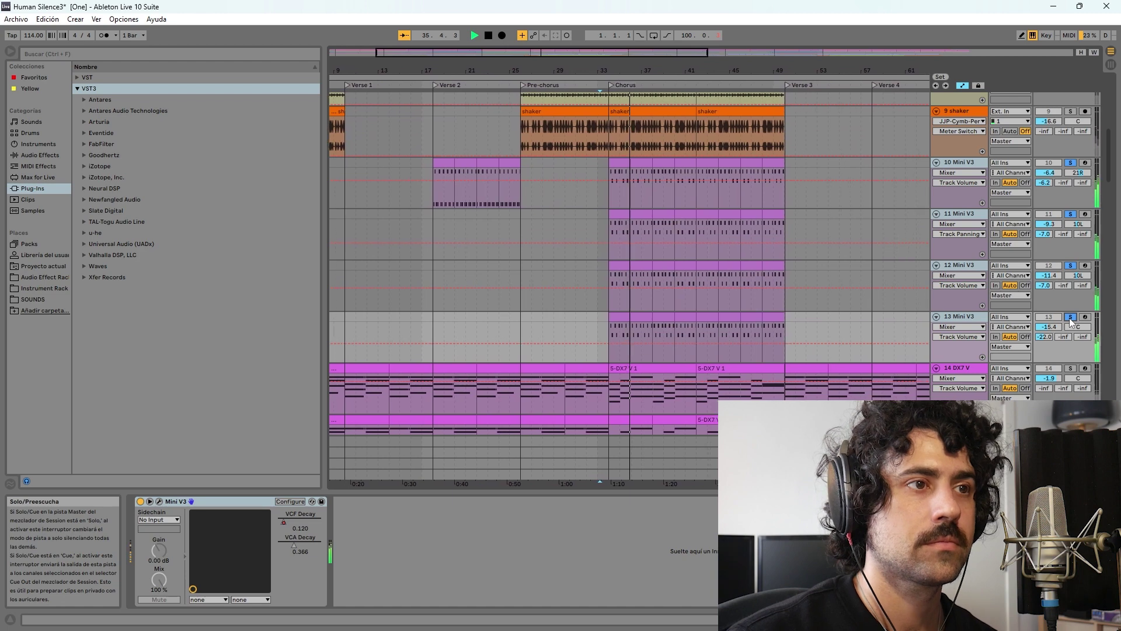
pyautogui.click(1070, 318)
pyautogui.scroll(-5, 904, 296)
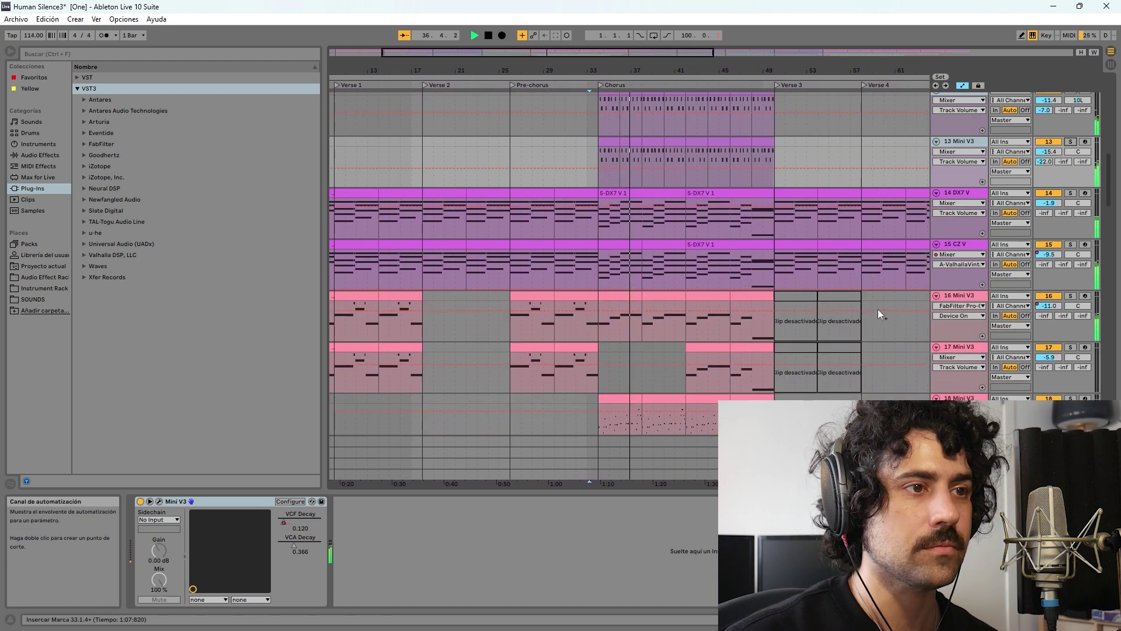
pyautogui.scroll(-6, 879, 314)
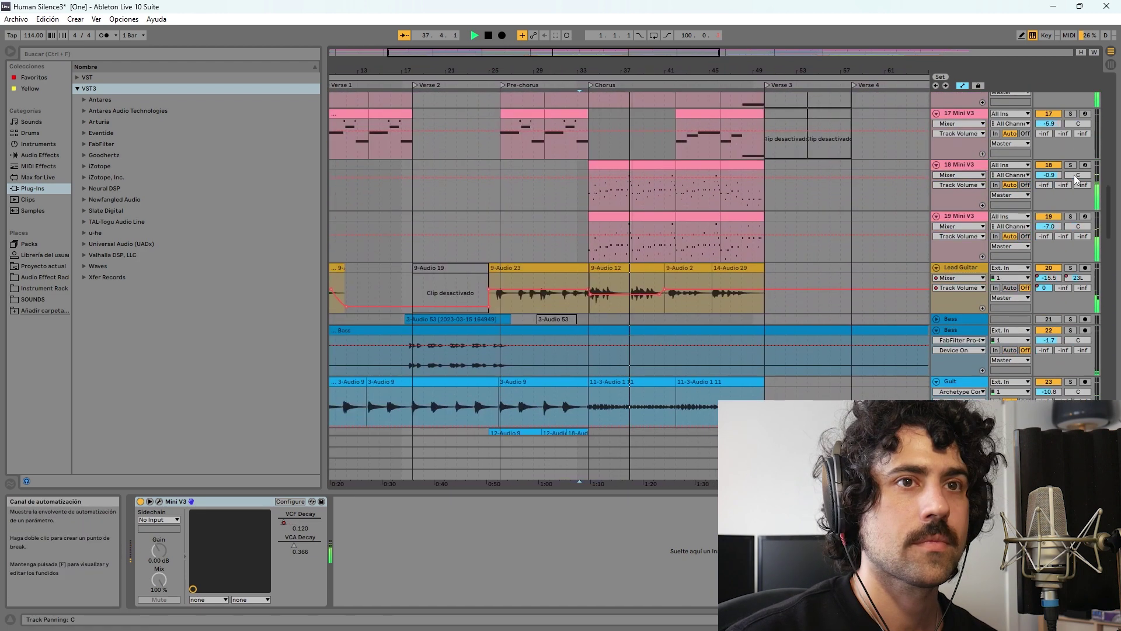
pyautogui.click(1071, 165)
pyautogui.keyDown('ctrl'); pyautogui.click(1071, 217); pyautogui.keyUp('ctrl')
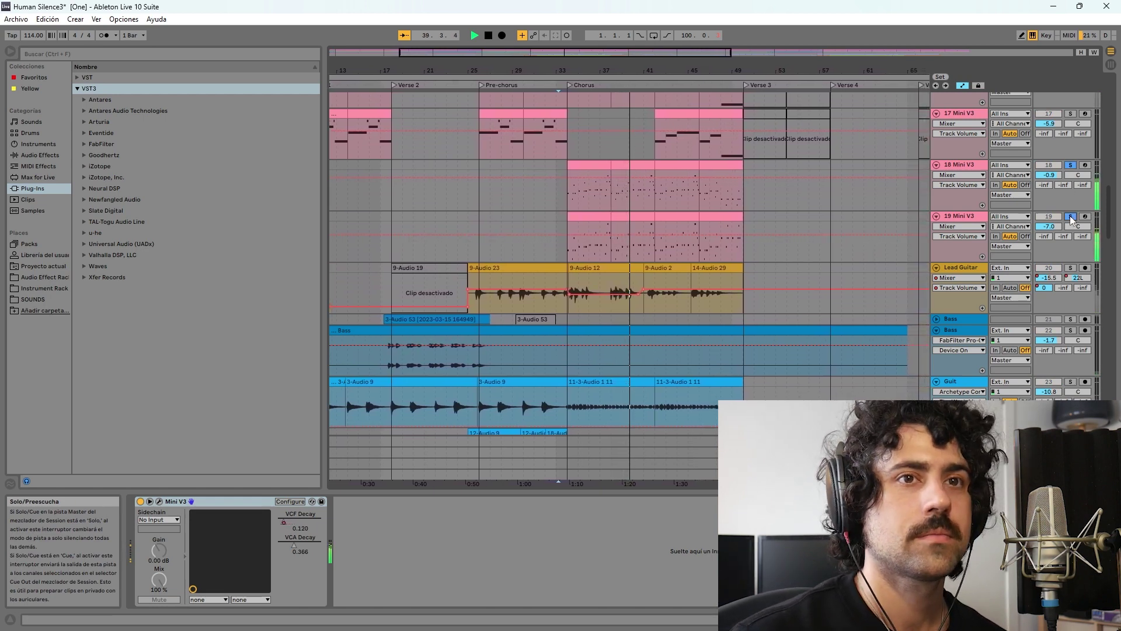
pyautogui.click(1071, 216)
# Step: Solo and release the Lead Guitar, then stop playback
pyautogui.scroll(4, 840, 252)
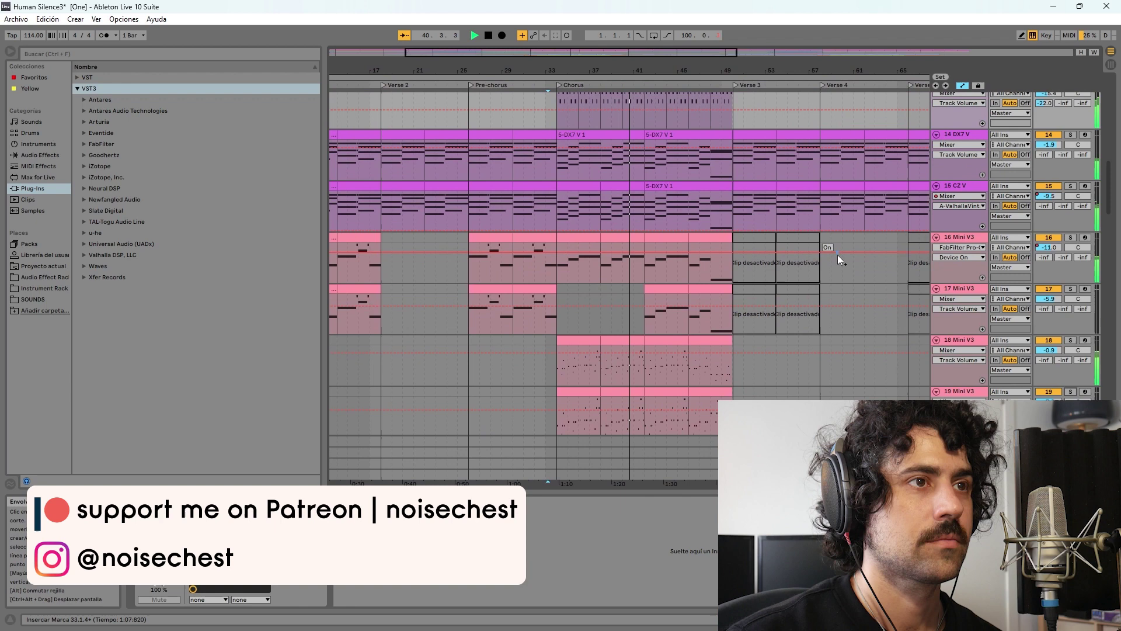
pyautogui.scroll(-5, 832, 263)
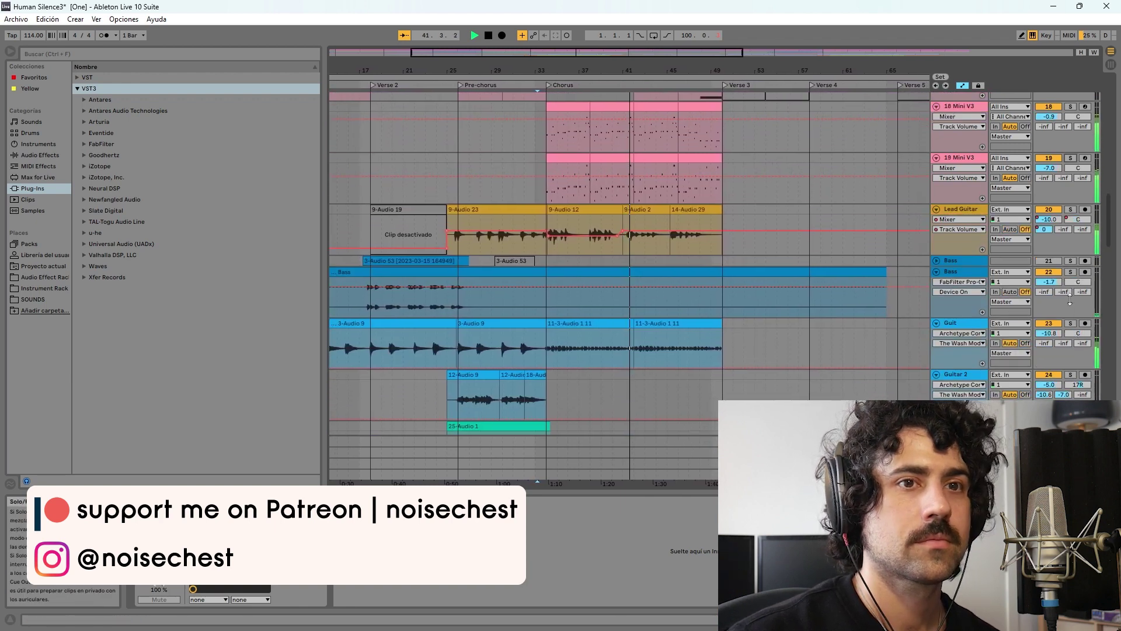
pyautogui.click(1070, 211)
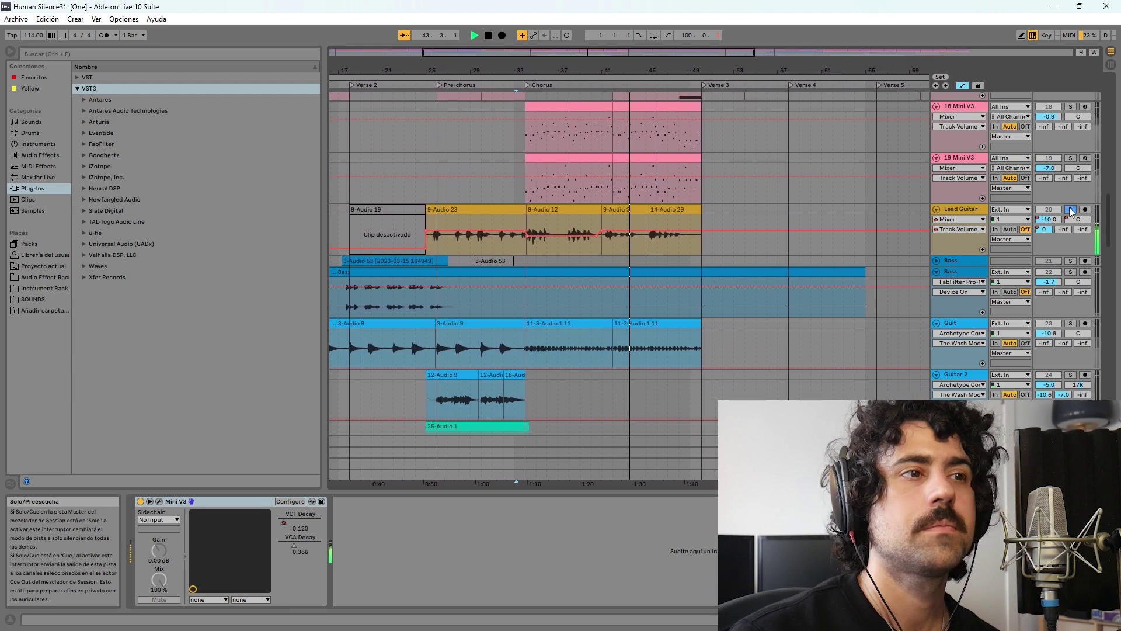
pyautogui.click(1071, 211)
pyautogui.scroll(5, 871, 286)
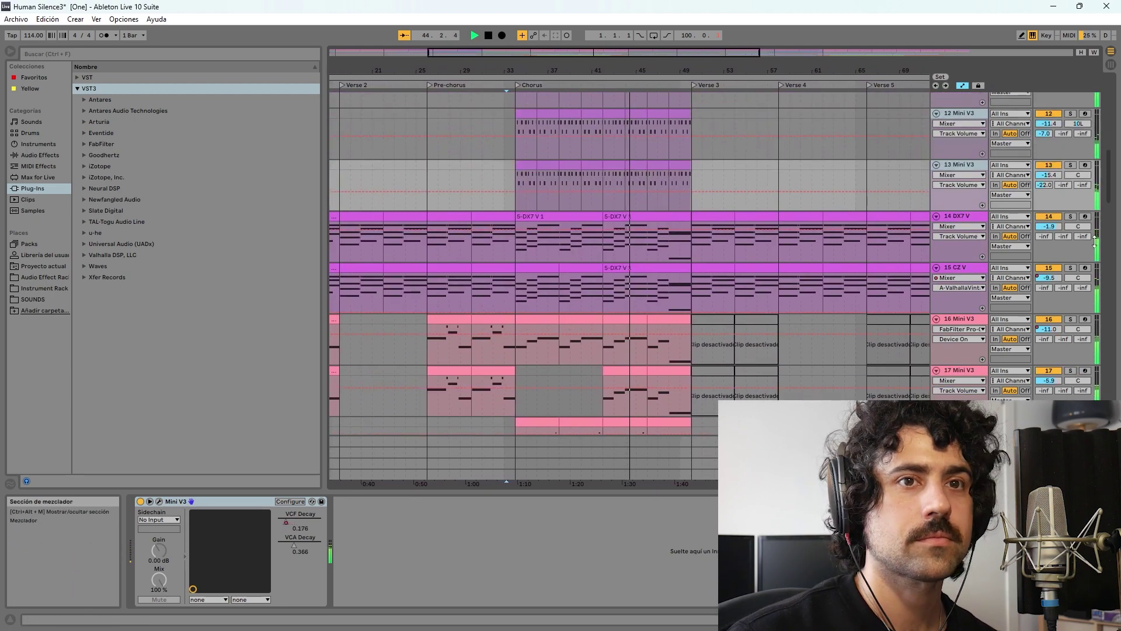
pyautogui.scroll(-15, 1098, 263)
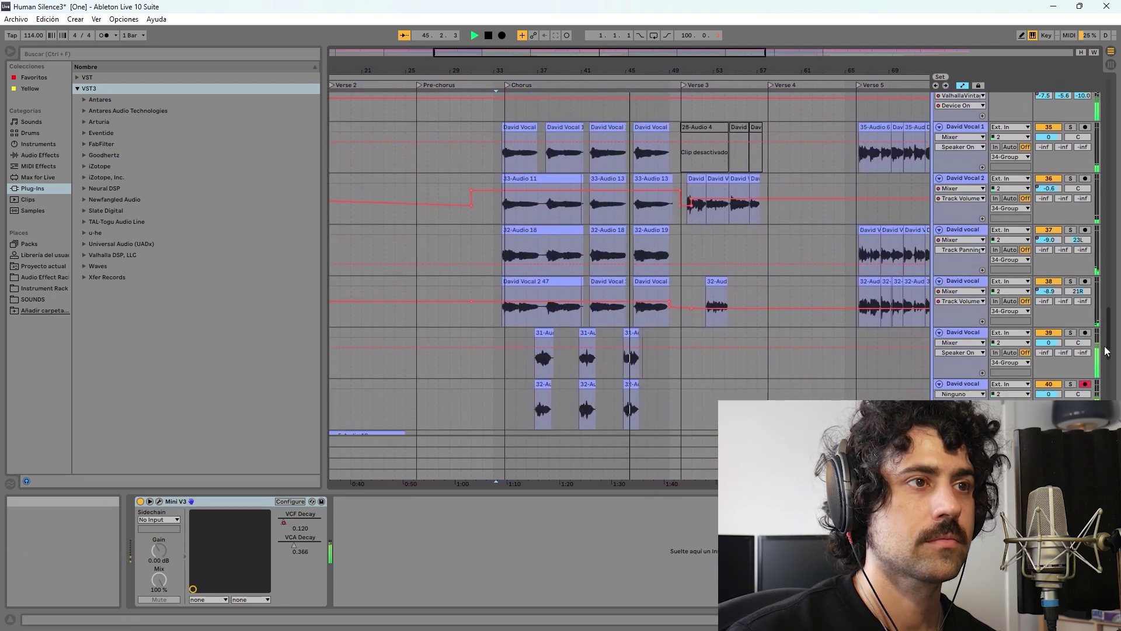
pyautogui.press('space')
# Step: Restart from bar 33 with the 47 Group backing vocals soloed
pyautogui.scroll(2, 850, 296)
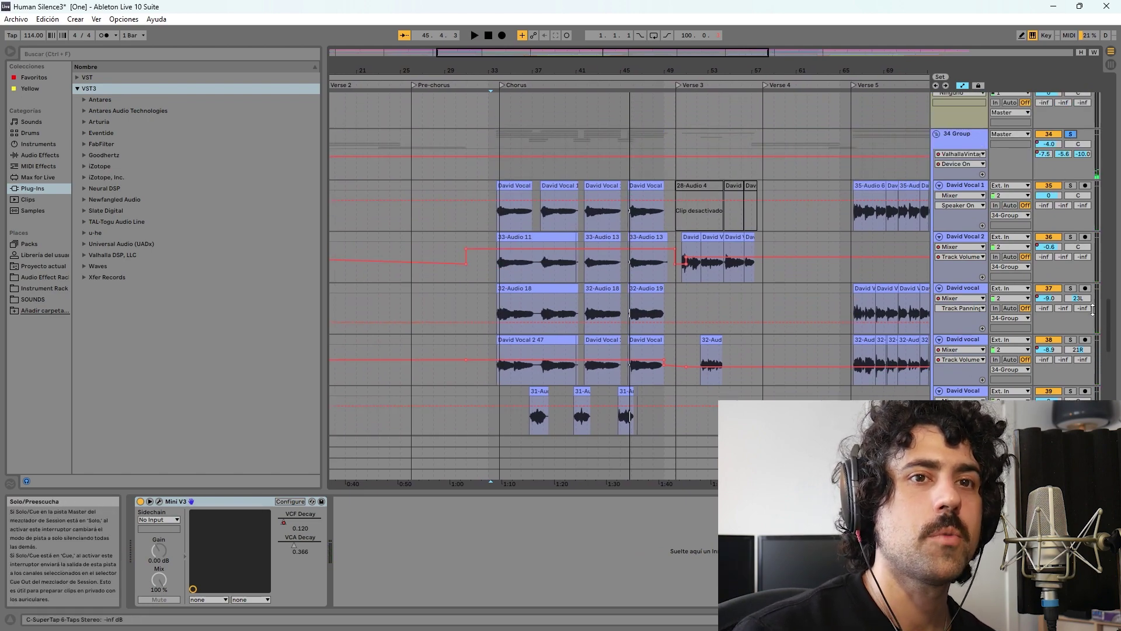
pyautogui.scroll(-10, 1093, 310)
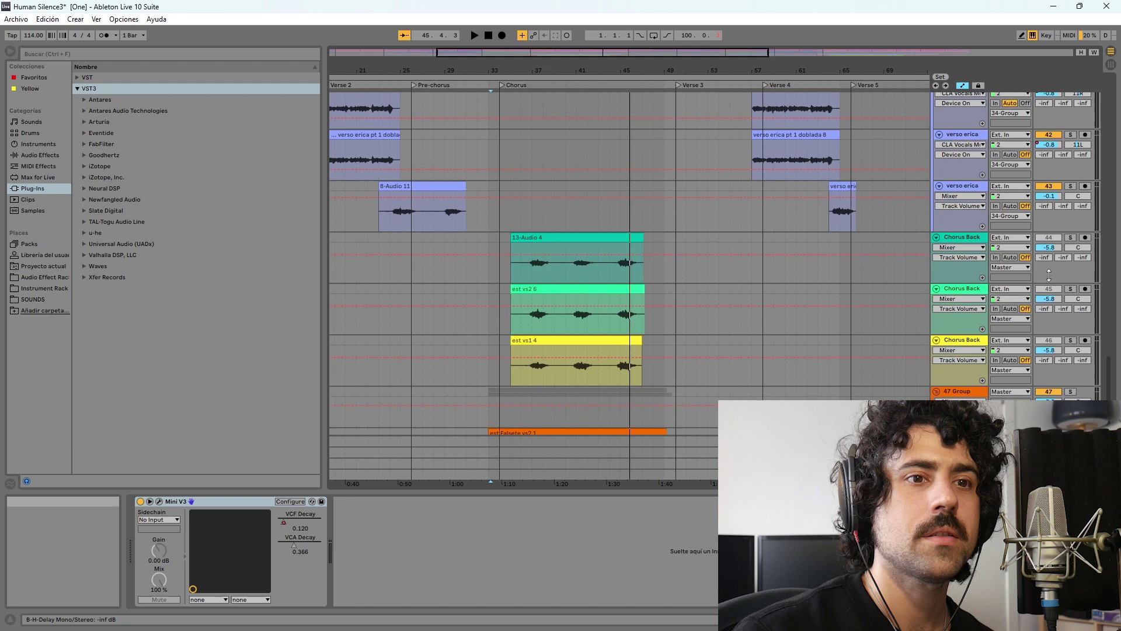
pyautogui.press('space')
pyautogui.click(1071, 391)
pyautogui.scroll(-2, 841, 339)
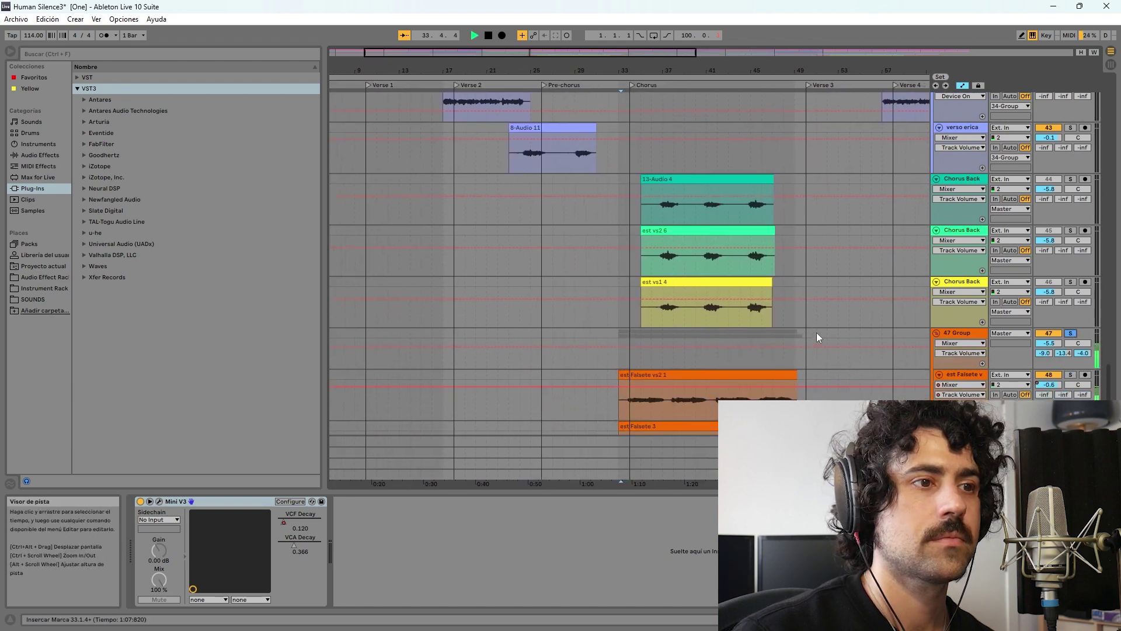
pyautogui.scroll(-2, 818, 332)
pyautogui.scroll(6, 1109, 377)
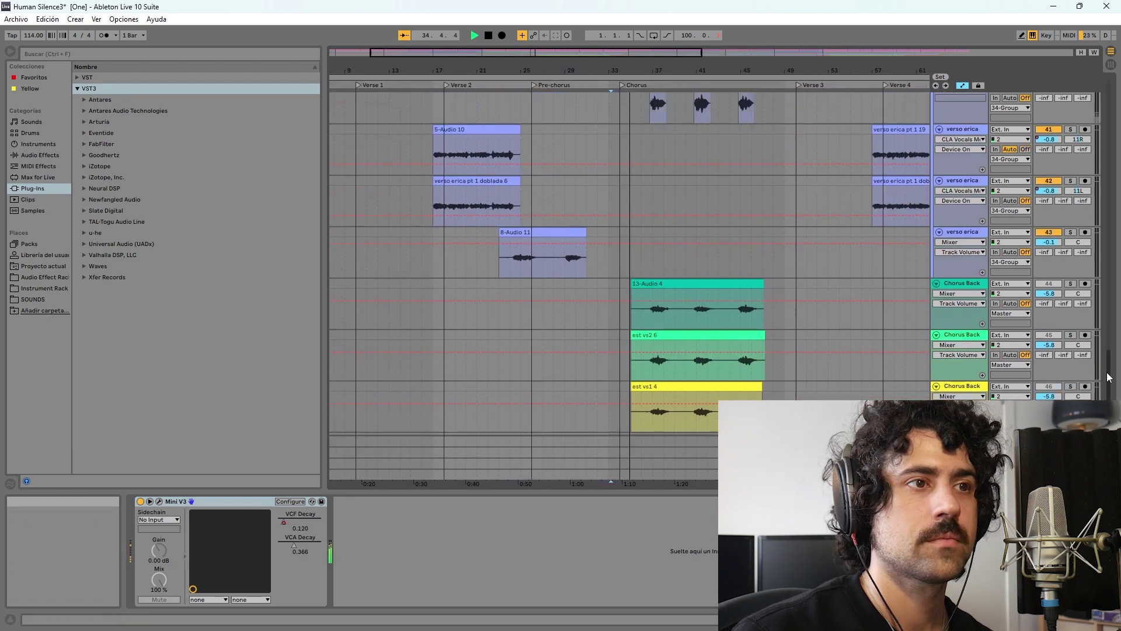
pyautogui.moveTo(1109, 377); pyautogui.dragTo(1111, 319)
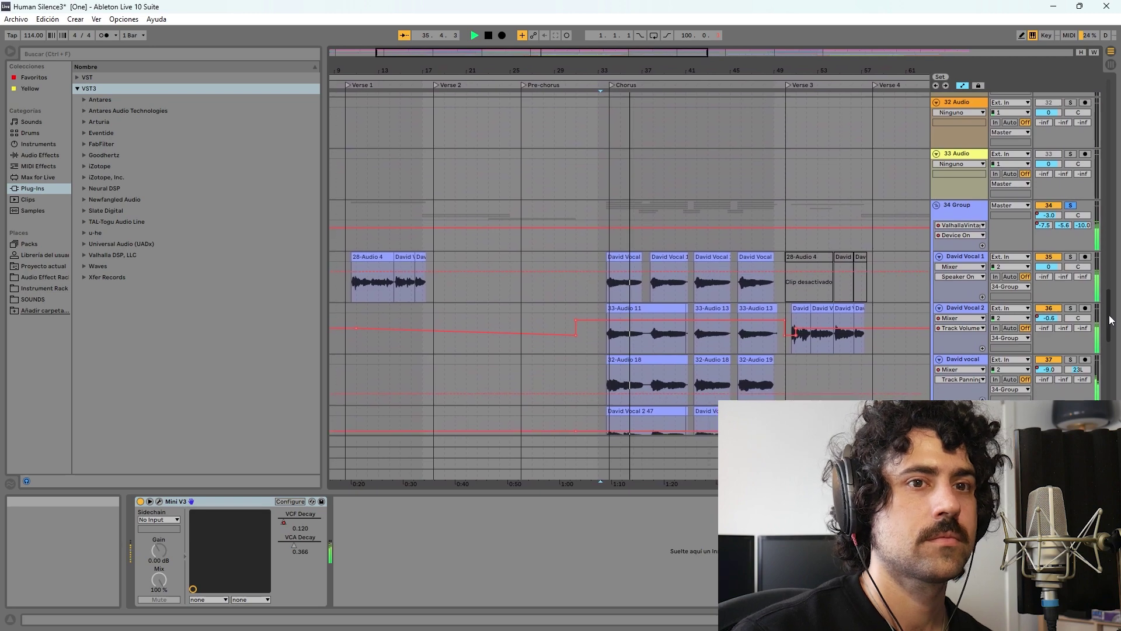
pyautogui.moveTo(1110, 318); pyautogui.dragTo(1108, 158)
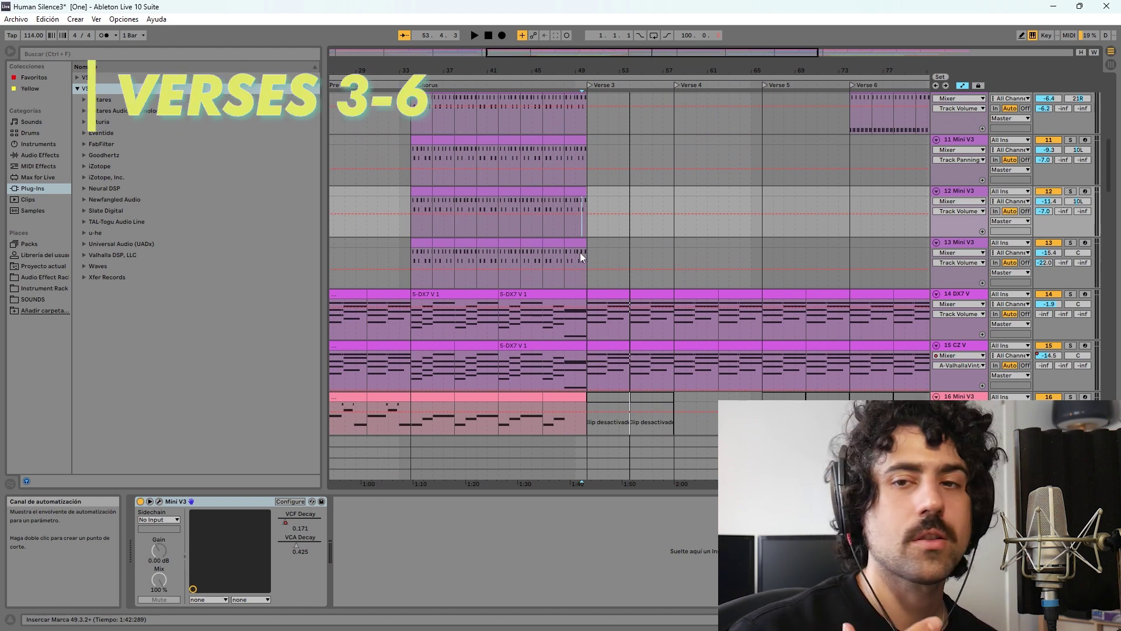
# Step: Play from Verse 3 and briefly solo the 14 DX7 V and 15 CZ V tracks
pyautogui.press('space')
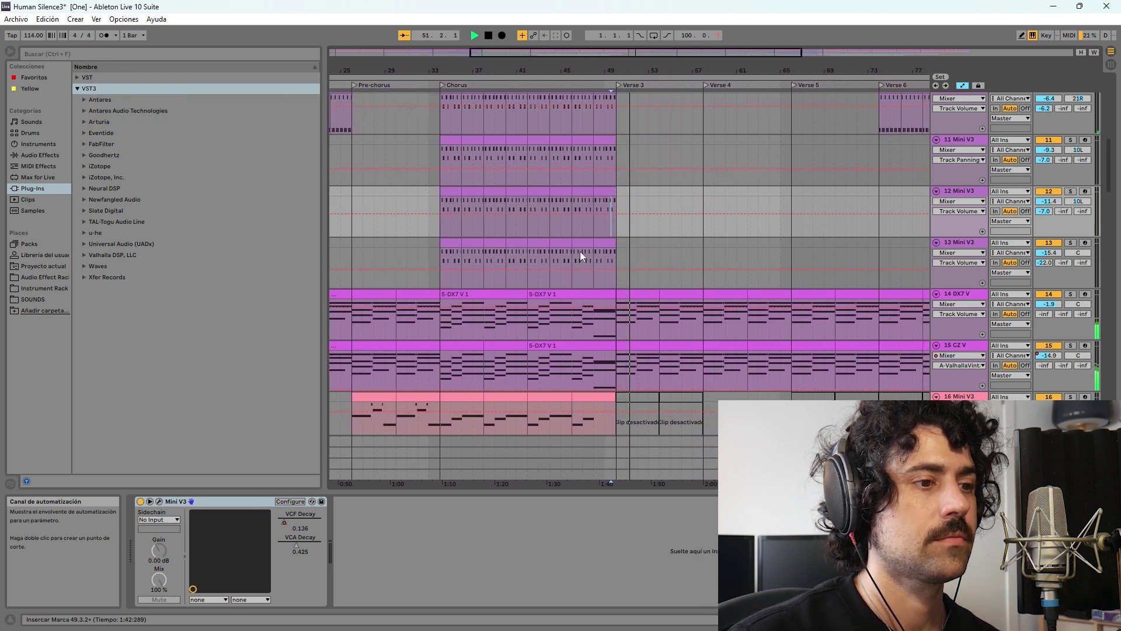
pyautogui.press('space')
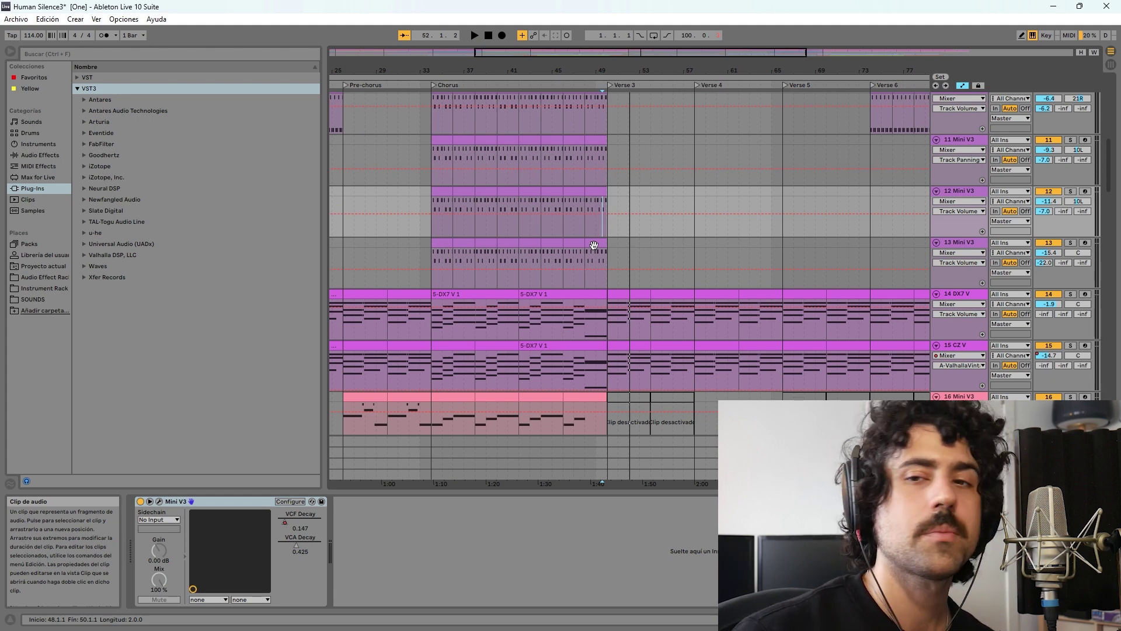
pyautogui.press('space')
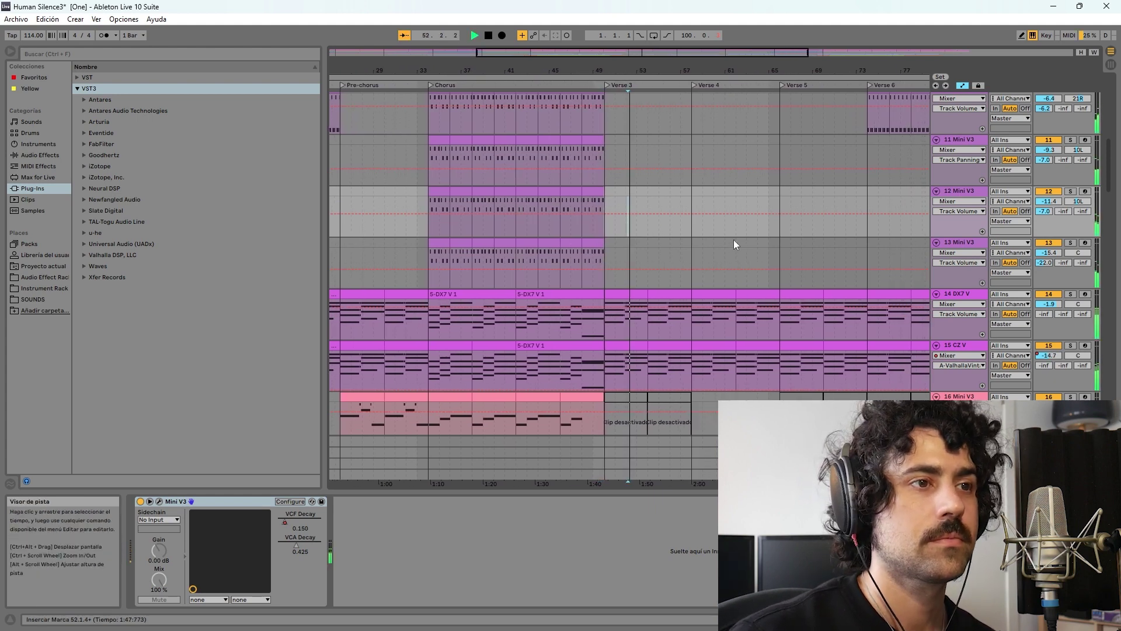
pyautogui.scroll(-3, 720, 239)
pyautogui.click(1071, 188)
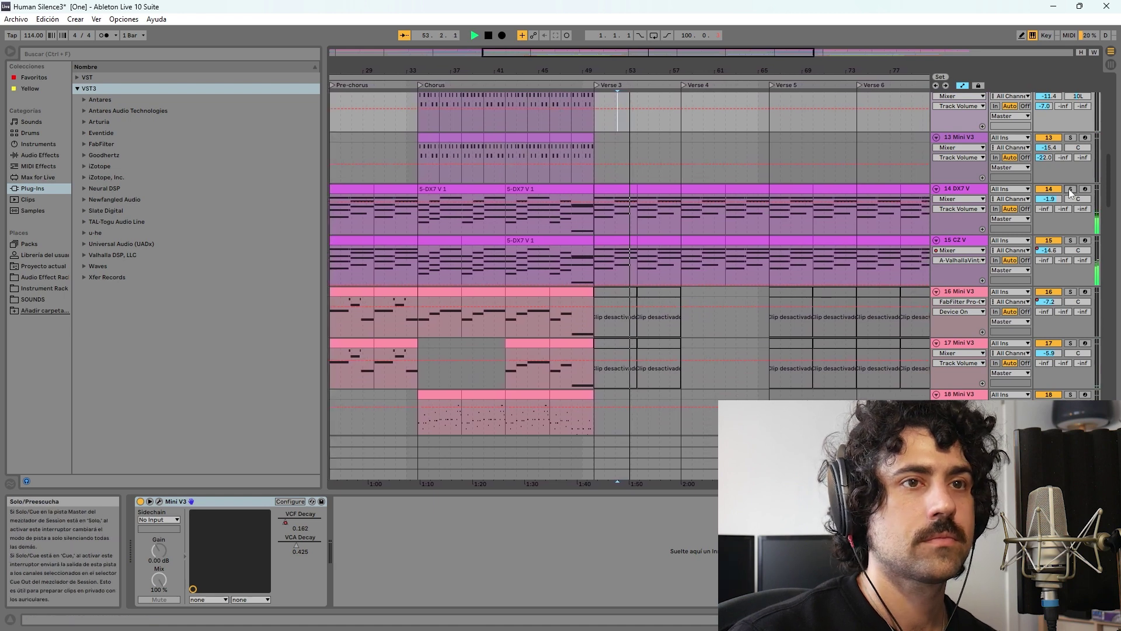
pyautogui.click(1071, 241)
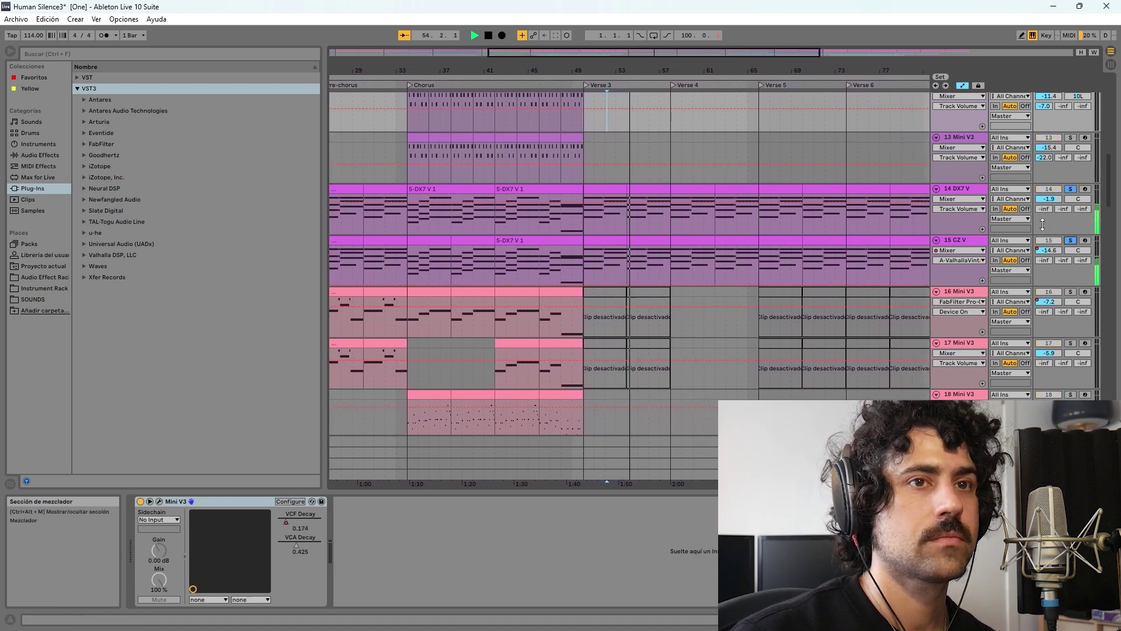
pyautogui.click(1073, 190)
pyautogui.scroll(3, 814, 177)
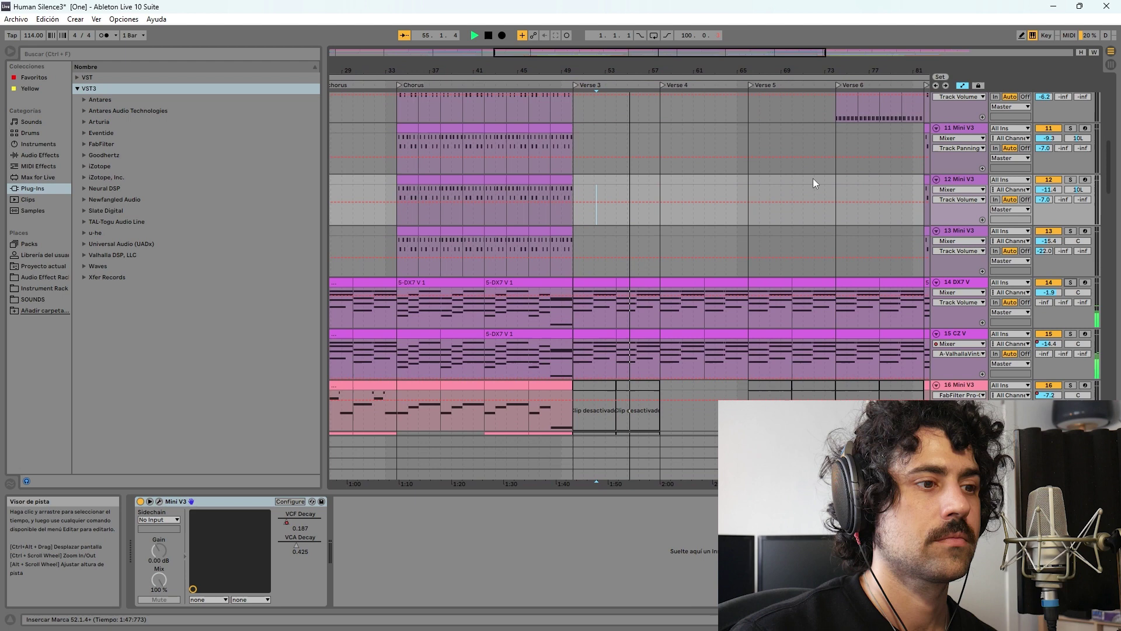
# Step: Play from Verse 4, then restart playback from around bar 64
pyautogui.click(621, 219)
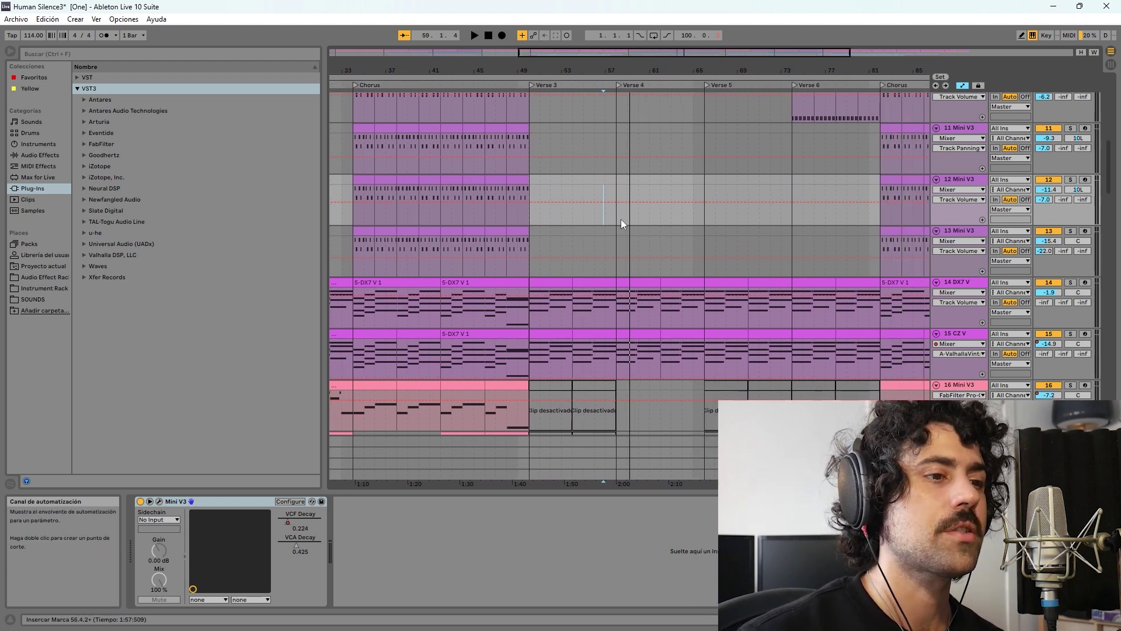
pyautogui.press('space')
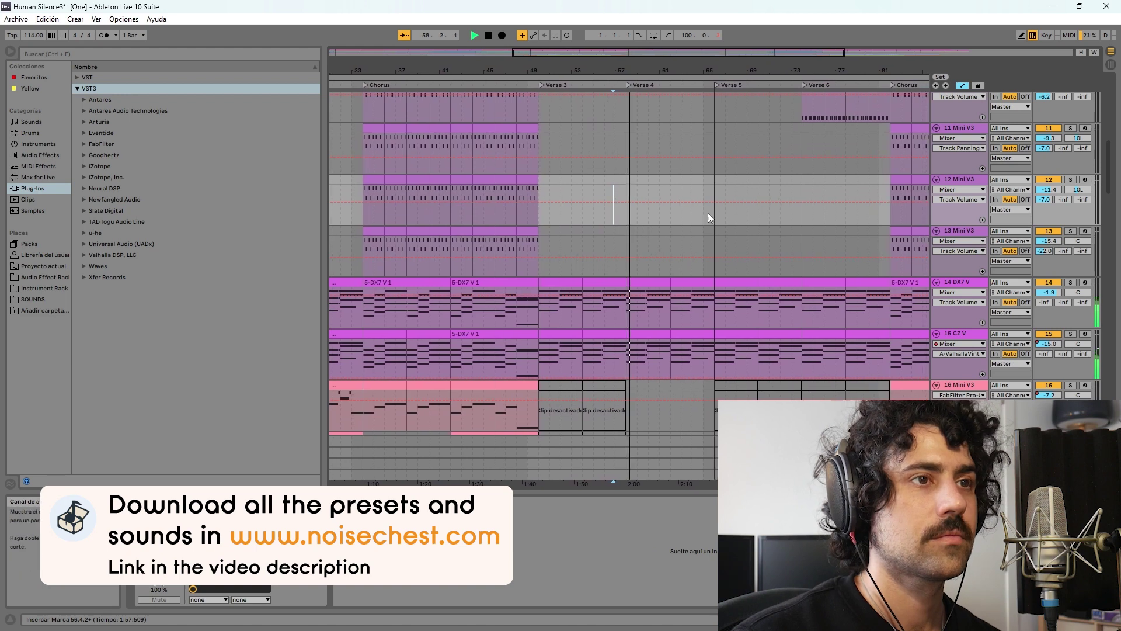
pyautogui.click(699, 216)
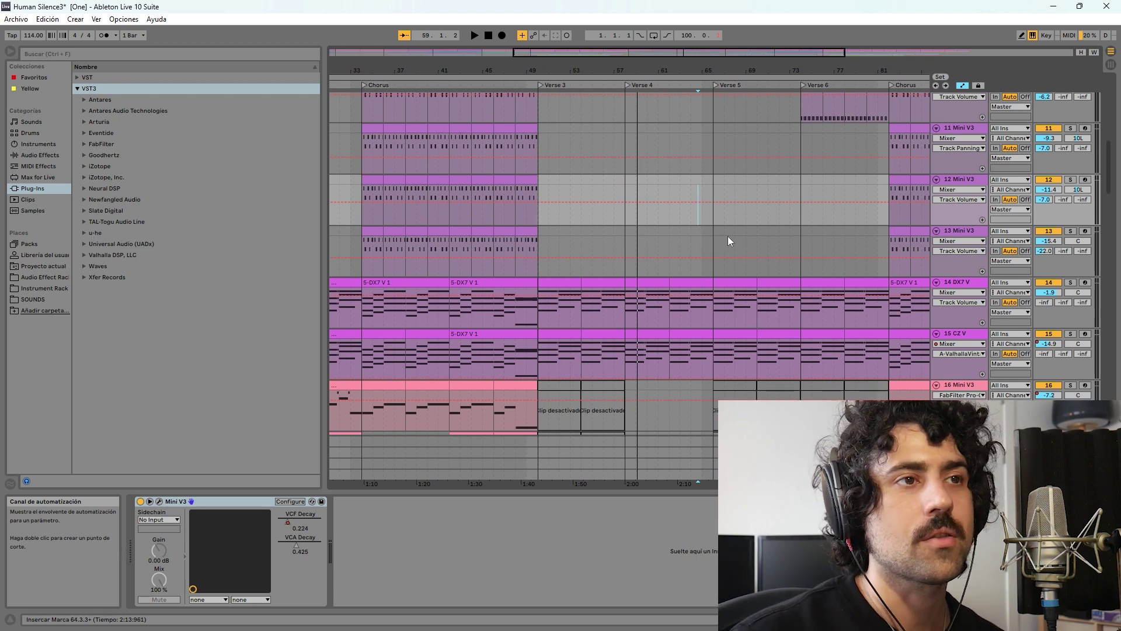
pyautogui.press('space')
pyautogui.scroll(-6, 783, 212)
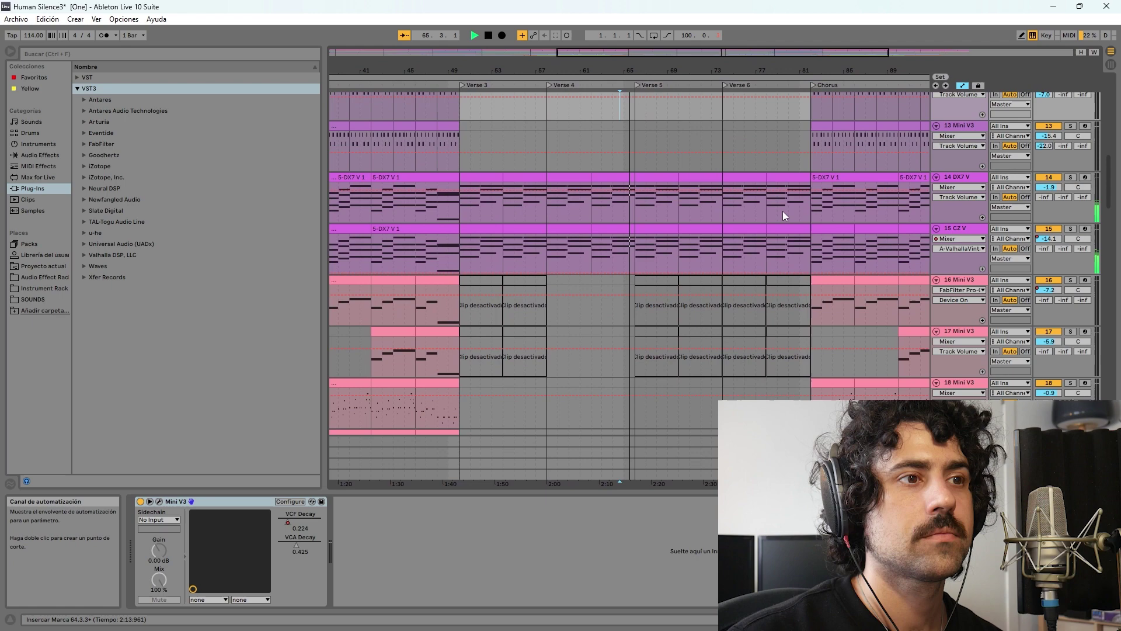
# Step: Solo the Rythm Guit track and restart playback from bar 73 on the DX7 track
pyautogui.scroll(-8, 1111, 197)
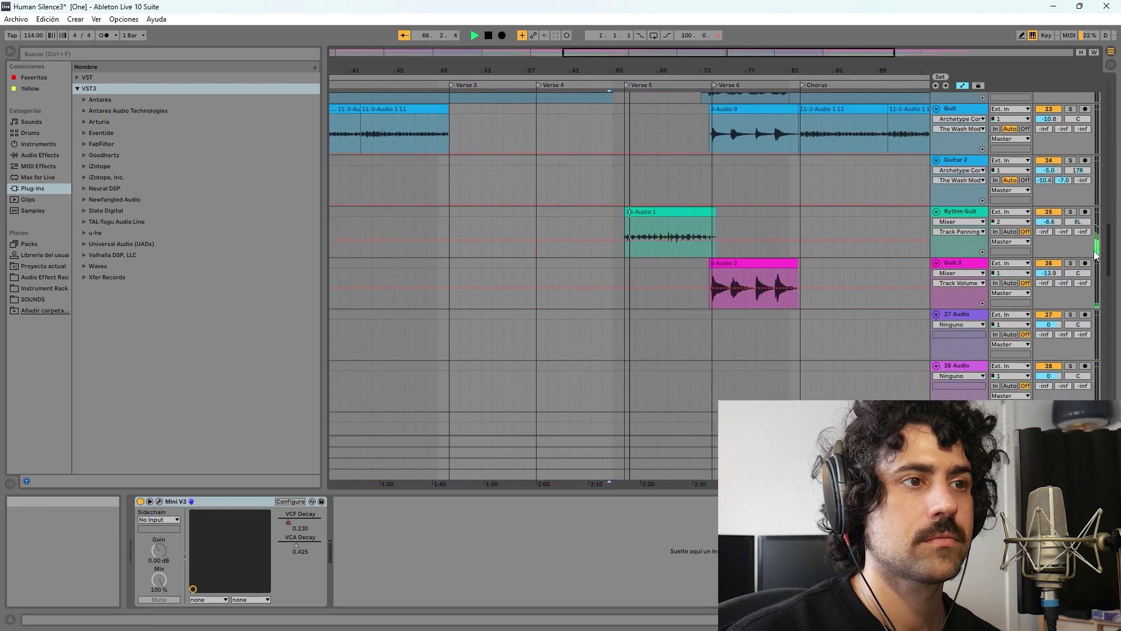
pyautogui.scroll(3, 1055, 296)
pyautogui.click(1071, 329)
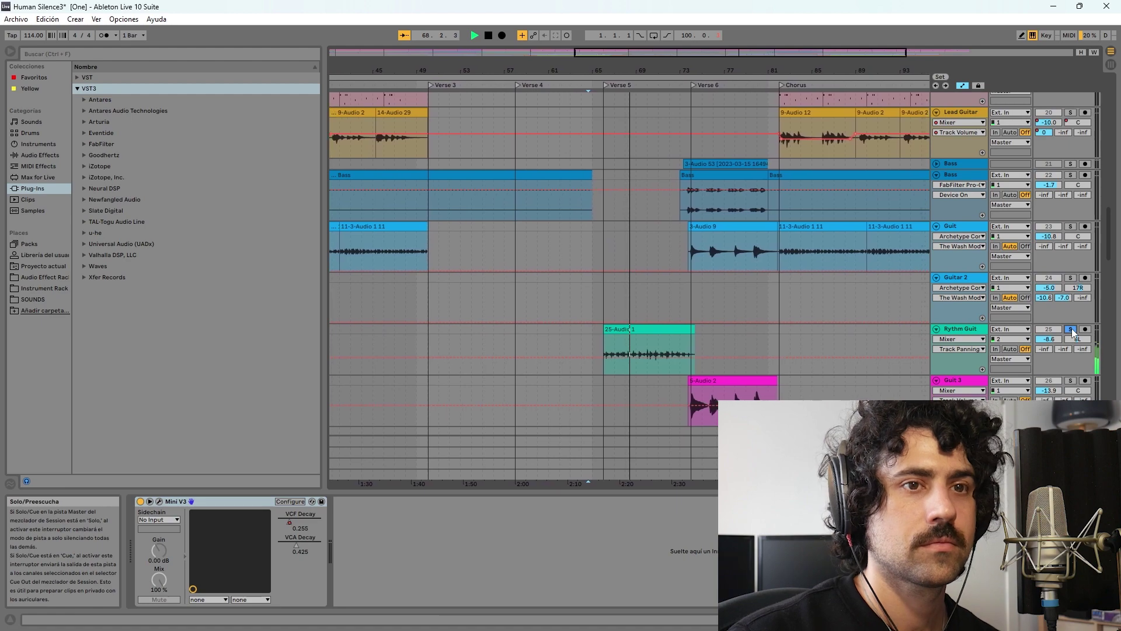
pyautogui.moveTo(1109, 237); pyautogui.dragTo(1110, 157)
pyautogui.scroll(-3, 825, 173)
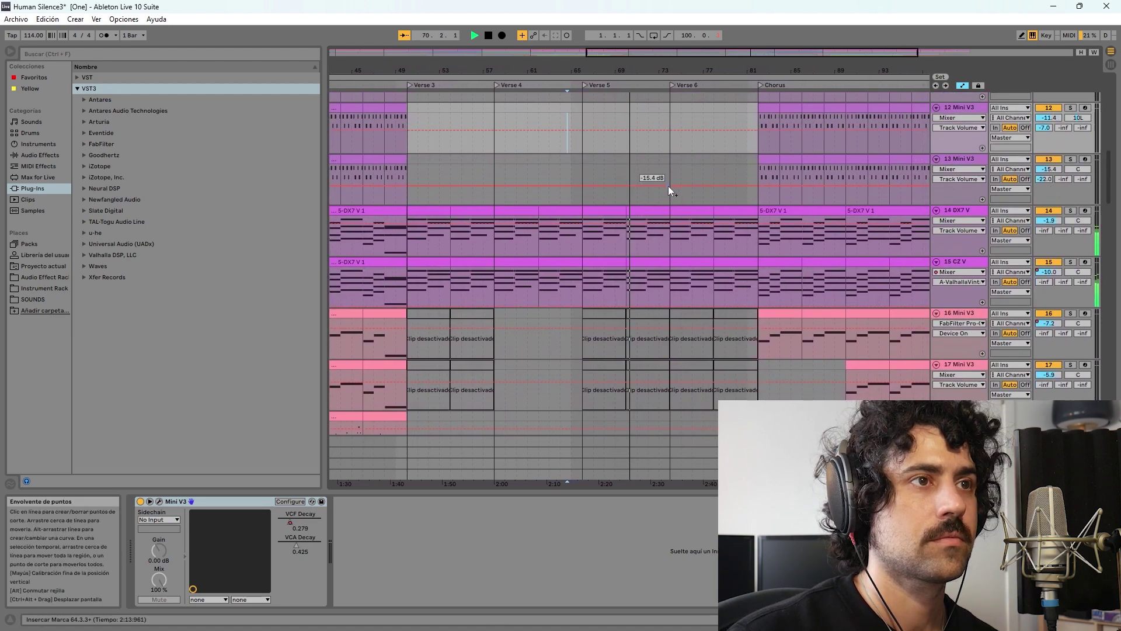
pyautogui.click(716, 234)
pyautogui.press('space')
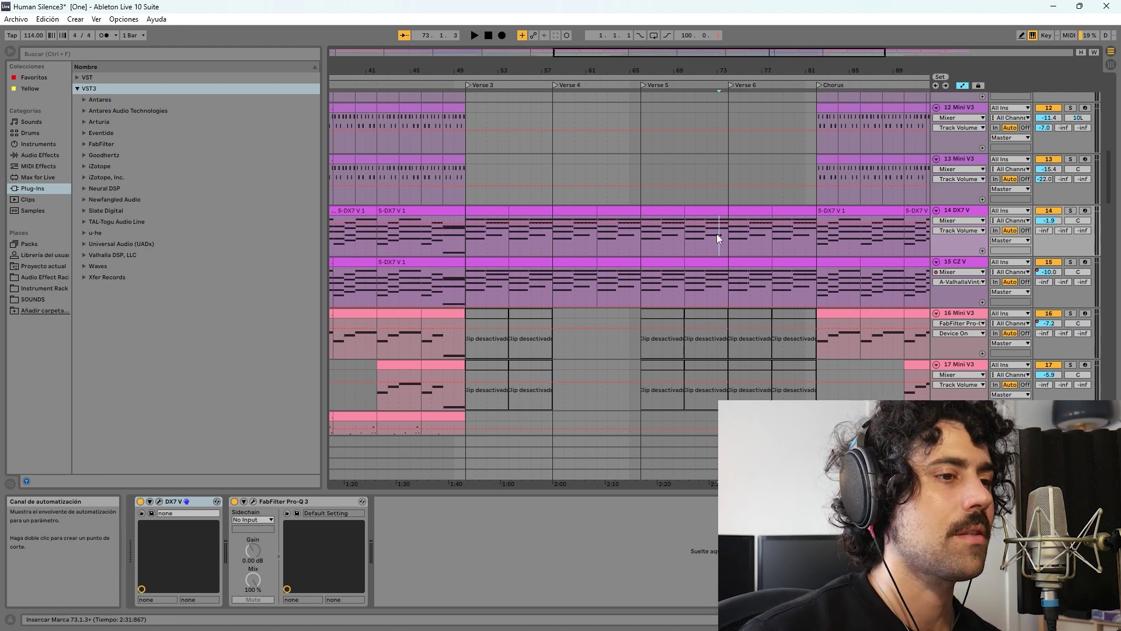
pyautogui.press('space')
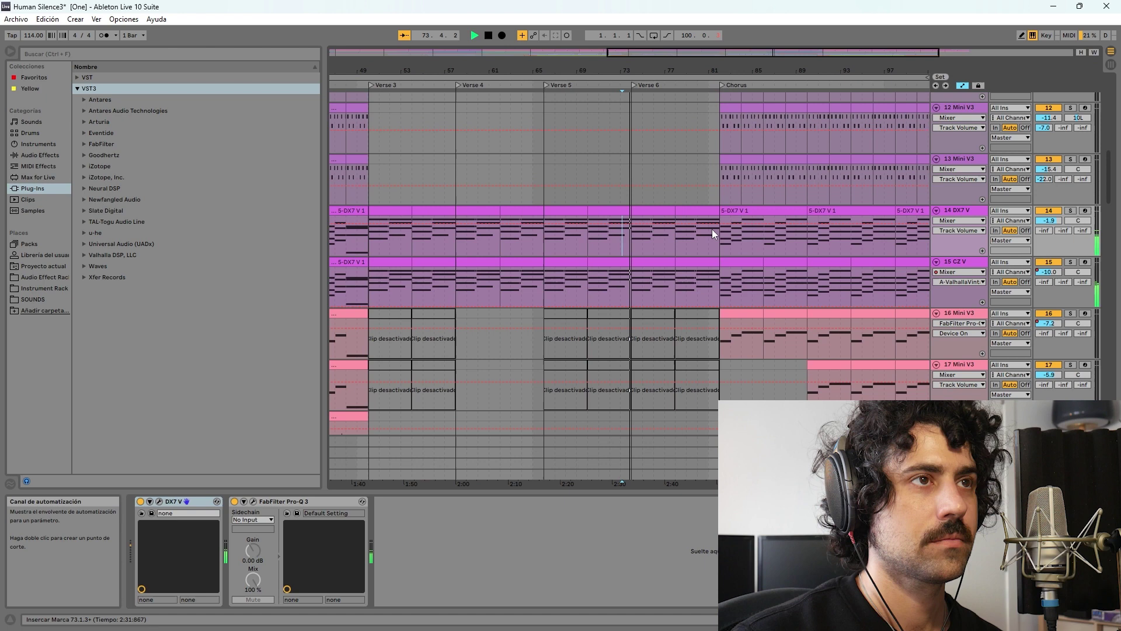
# Step: Briefly solo track 10, then play the chorus from bar 81 on the shaker lane
pyautogui.scroll(3, 717, 228)
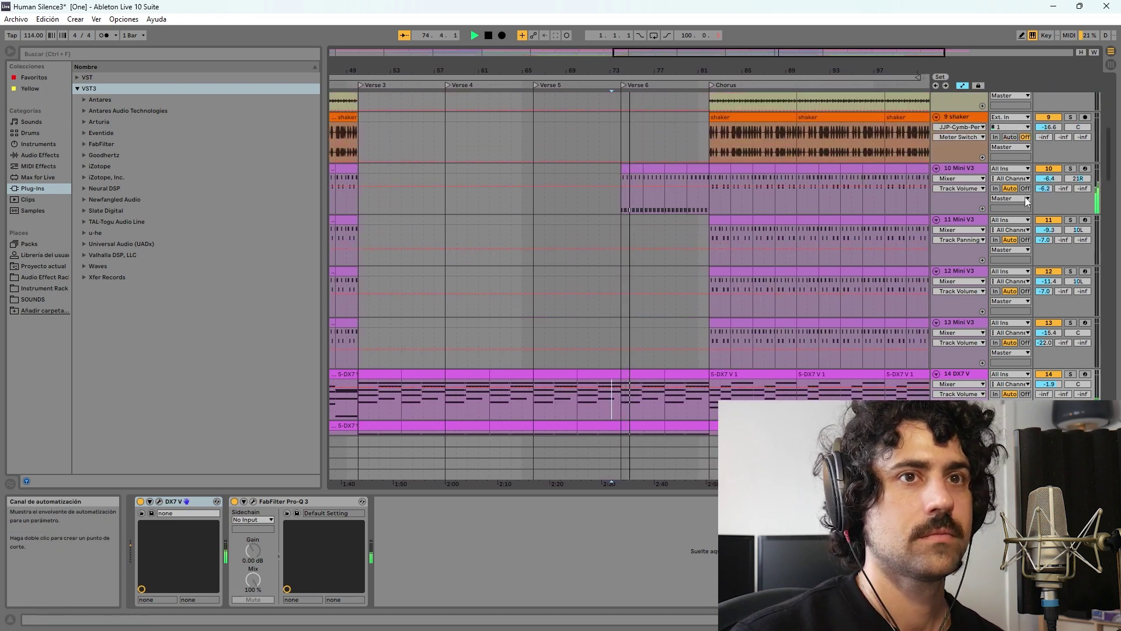
pyautogui.click(1071, 169)
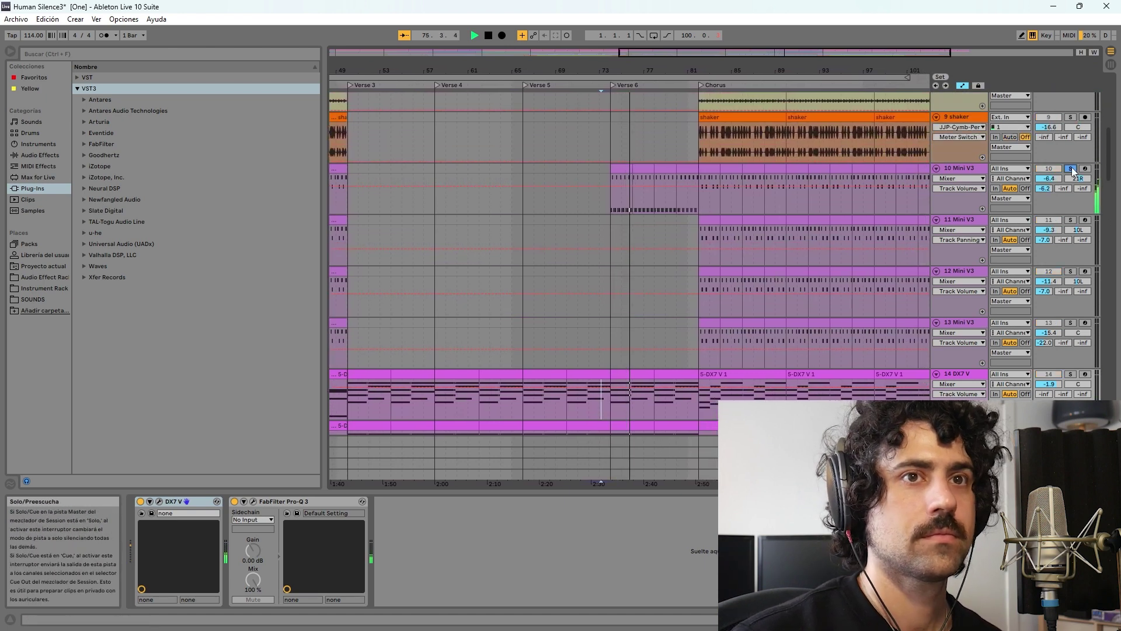
pyautogui.click(1071, 168)
pyautogui.scroll(-1, 745, 237)
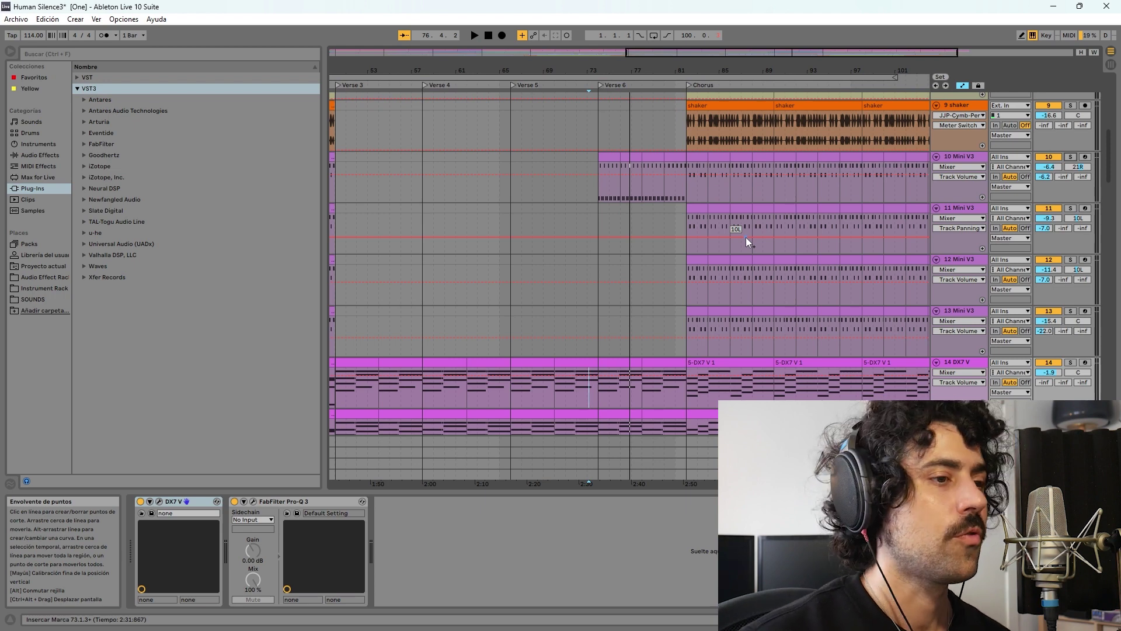
pyautogui.click(677, 131)
pyautogui.press('space')
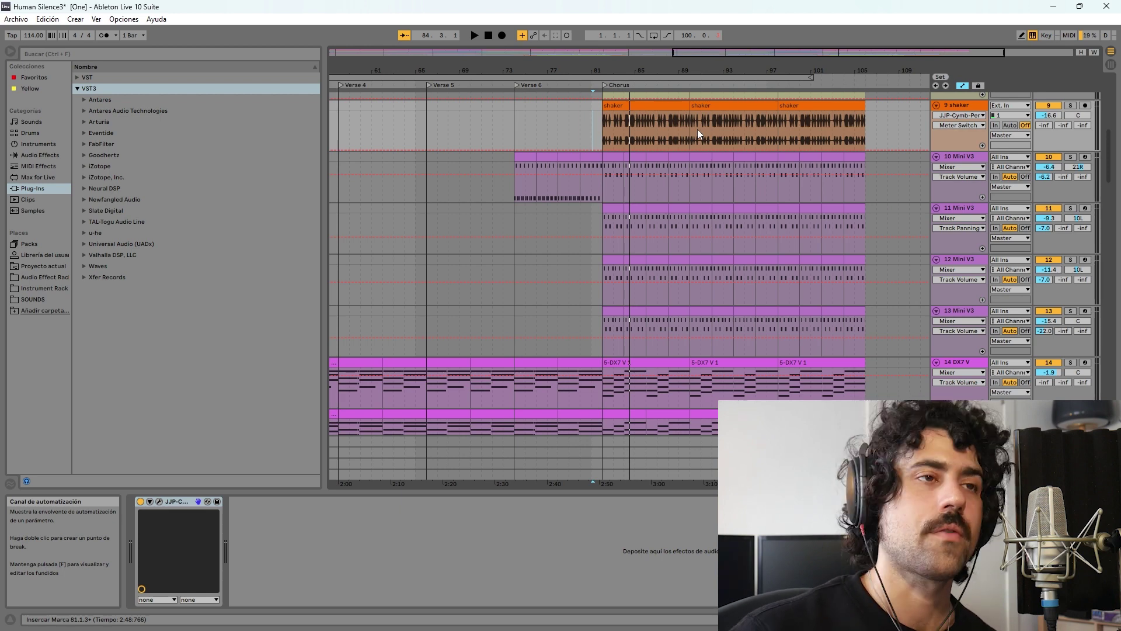
# Step: Jump to the song start, view the Addictive Drums KIT page with track 1 soloed, then return to EDIT
pyautogui.click(337, 202)
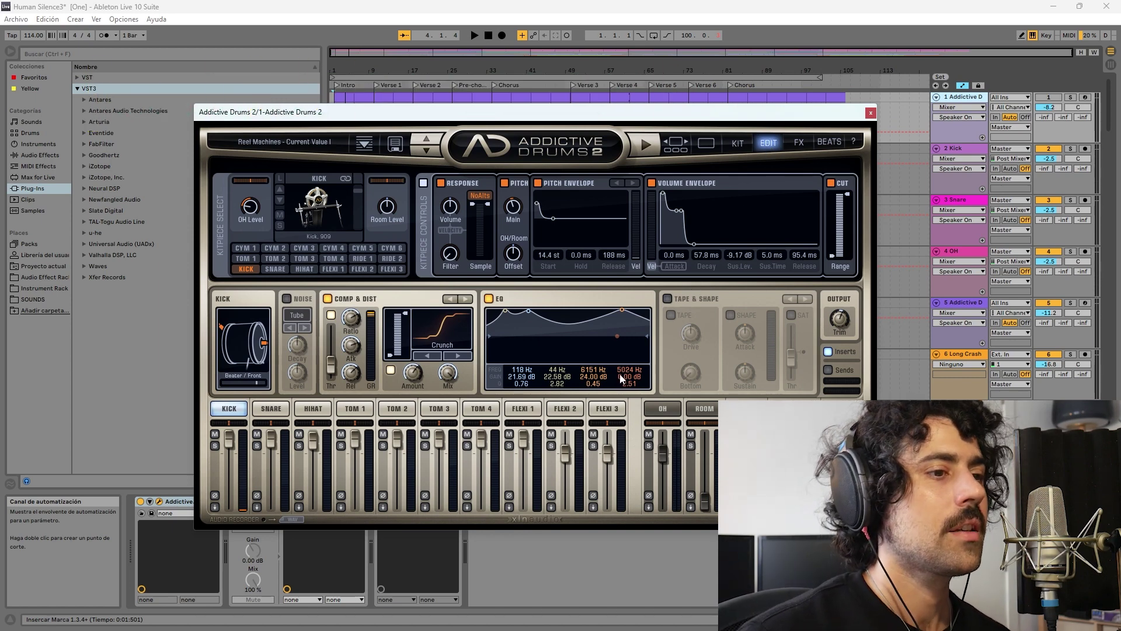
pyautogui.click(737, 143)
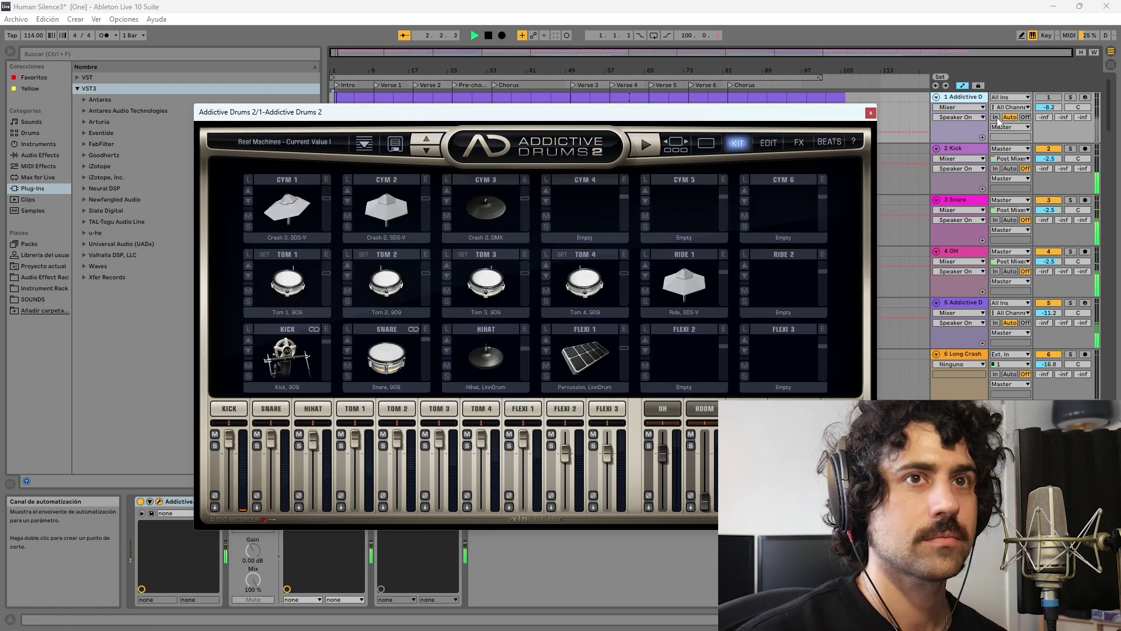
pyautogui.click(1071, 97)
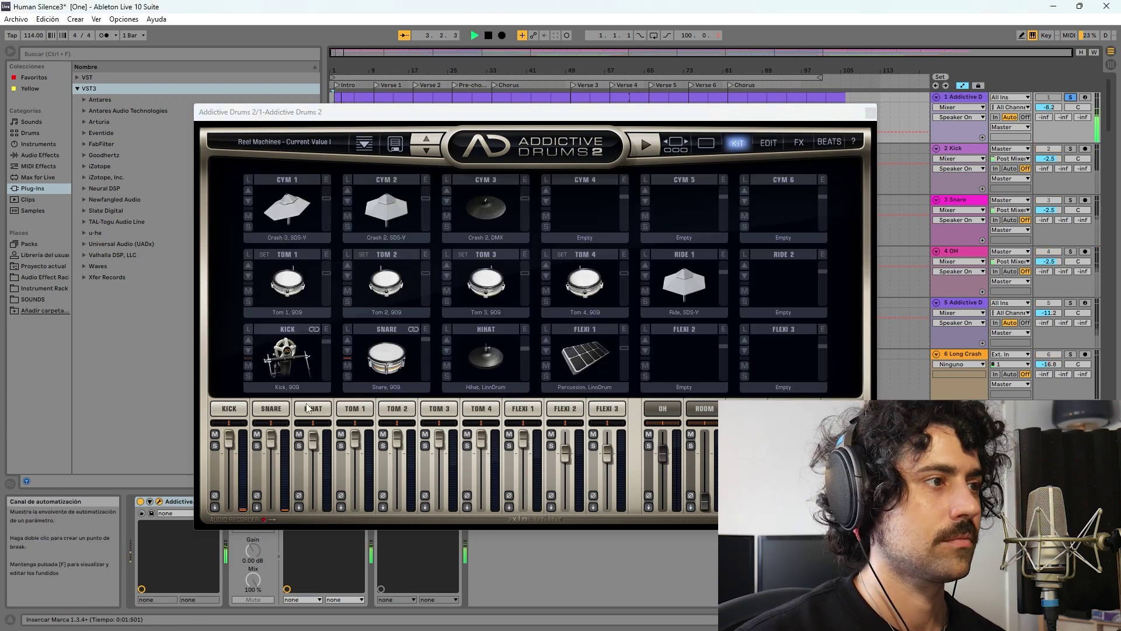
pyautogui.click(769, 143)
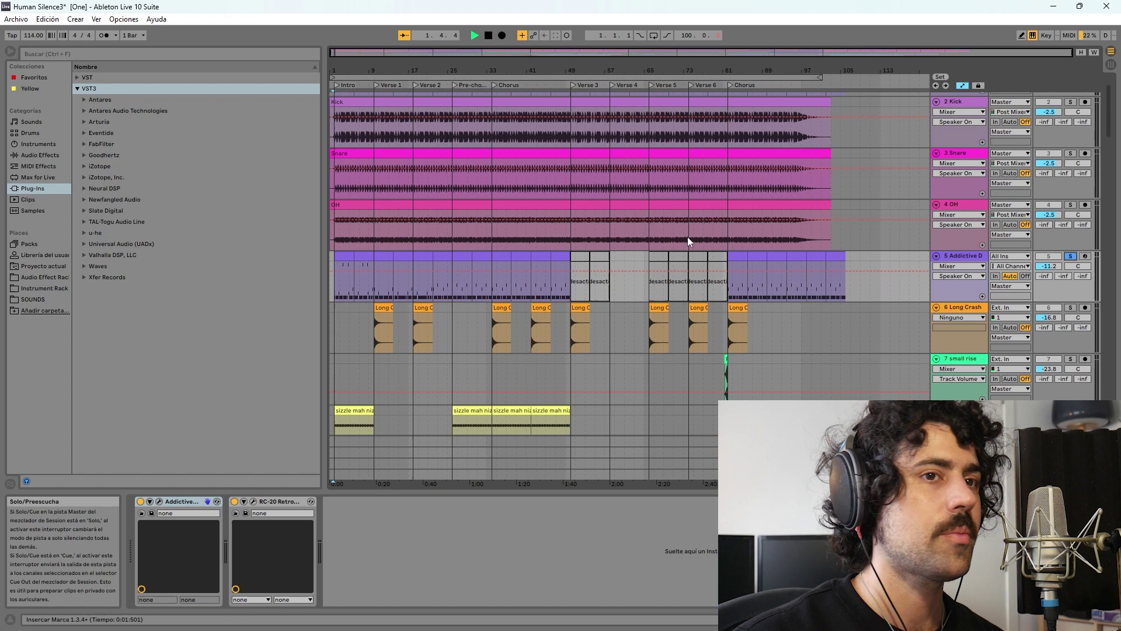
# Step: Open the RC-20 Retro Color effect and close it again
pyautogui.click(253, 502)
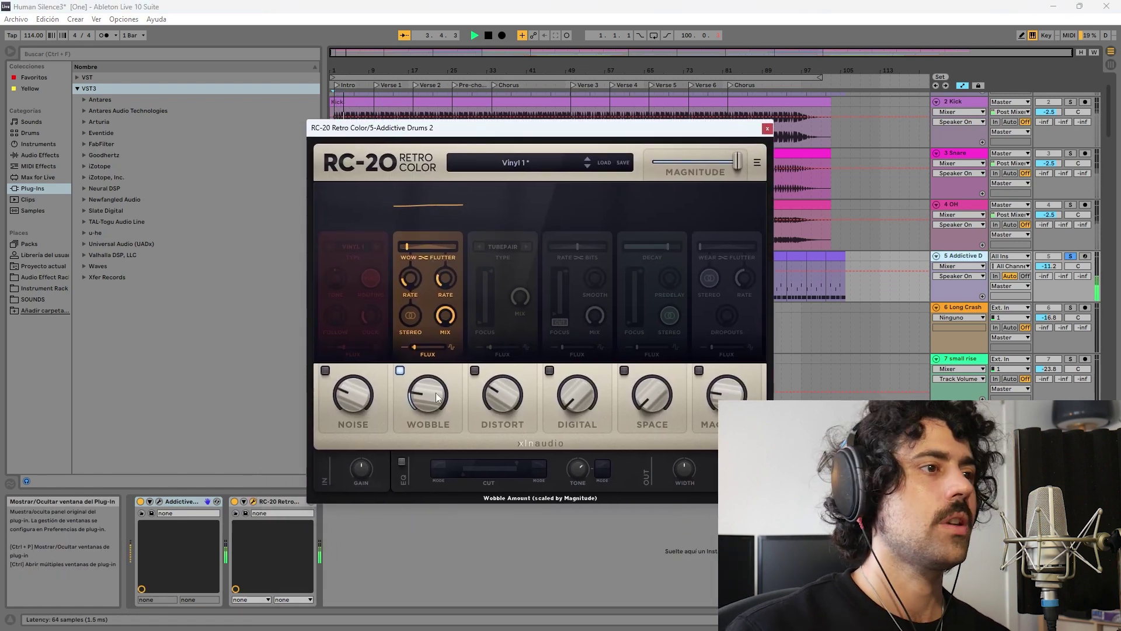
pyautogui.click(767, 128)
pyautogui.scroll(-3, 1072, 331)
pyautogui.click(1071, 331)
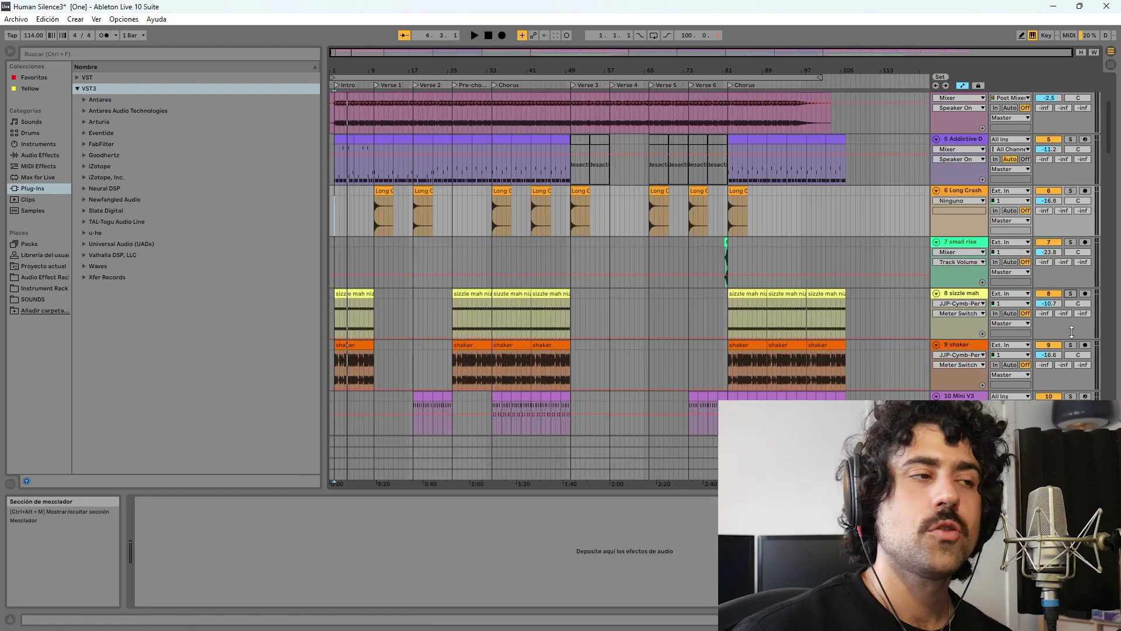
# Step: Play from the song start with the sizzle soloed, briefly switching to the shaker
pyautogui.click(1071, 293)
pyautogui.press('space')
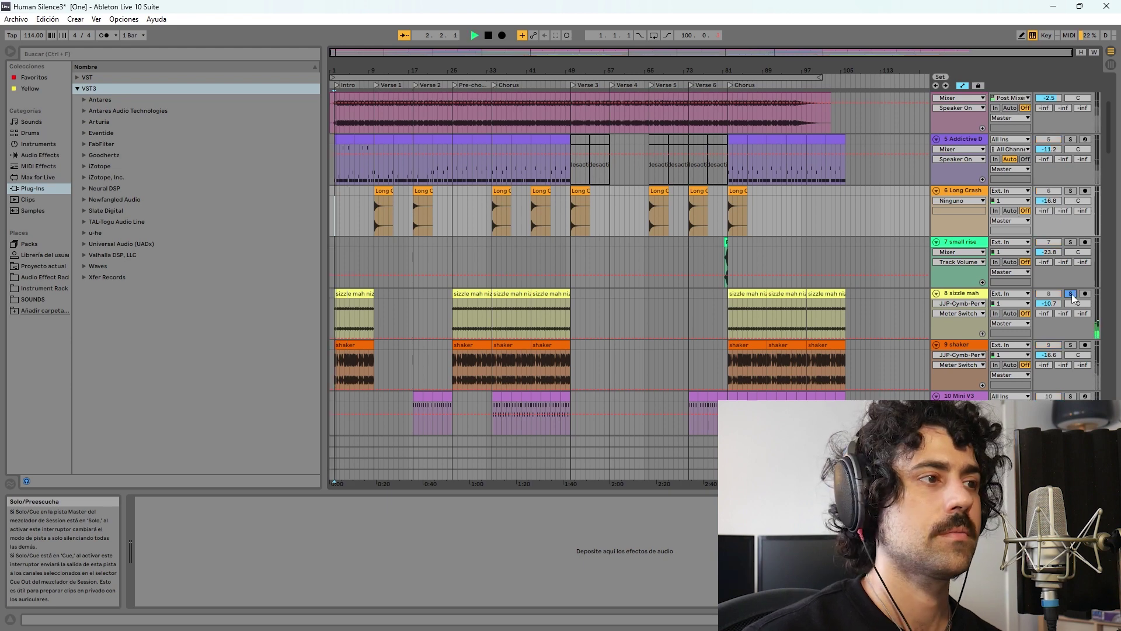
pyautogui.click(1072, 346)
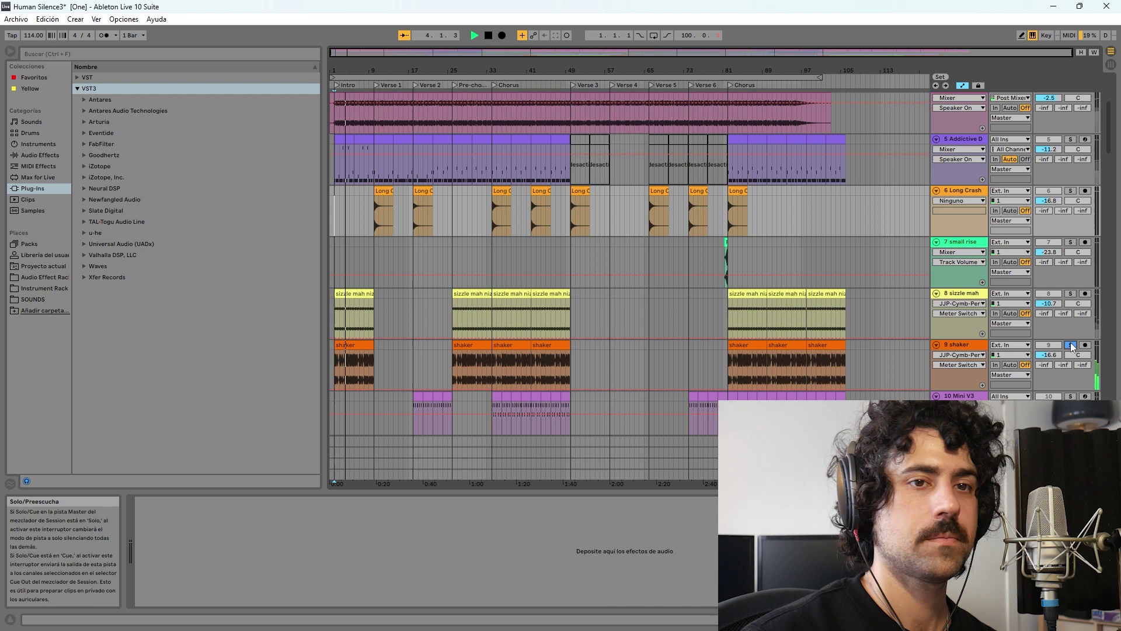
pyautogui.click(1070, 294)
# Step: Add the Addictive Drums, OH and Snare tracks to the solo
pyautogui.scroll(3, 1073, 246)
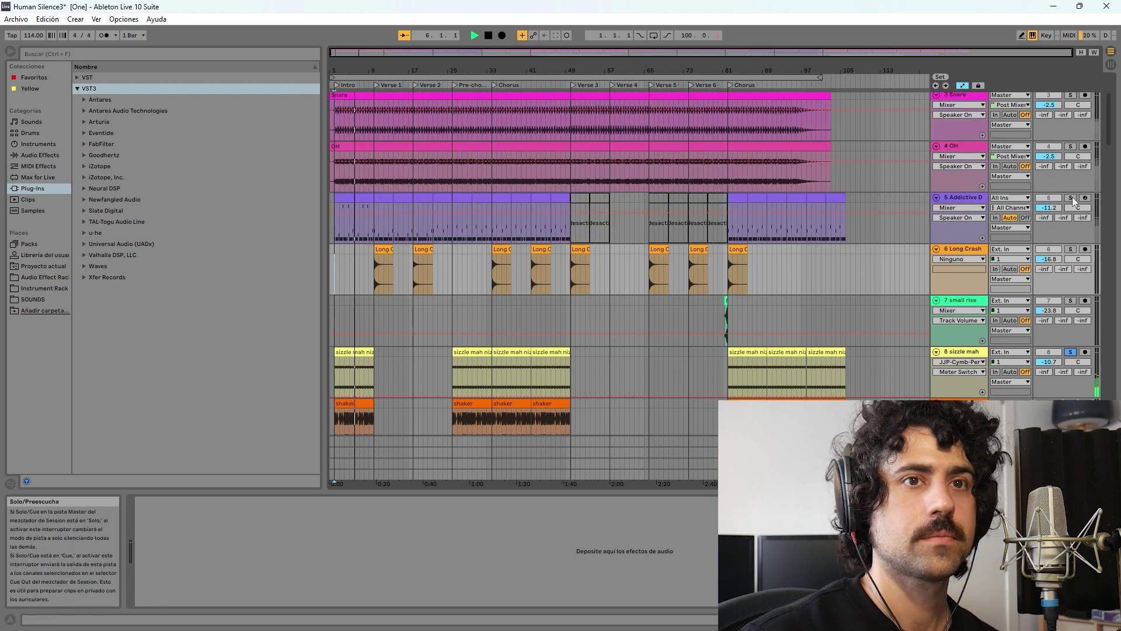
pyautogui.keyDown('ctrl'); pyautogui.click(1071, 198); pyautogui.keyUp('ctrl')
pyautogui.keyDown('ctrl'); pyautogui.click(1071, 146); pyautogui.keyUp('ctrl')
pyautogui.scroll(3, 1072, 149)
pyautogui.keyDown('ctrl'); pyautogui.click(1071, 146); pyautogui.keyUp('ctrl')
pyautogui.scroll(2, 1073, 152)
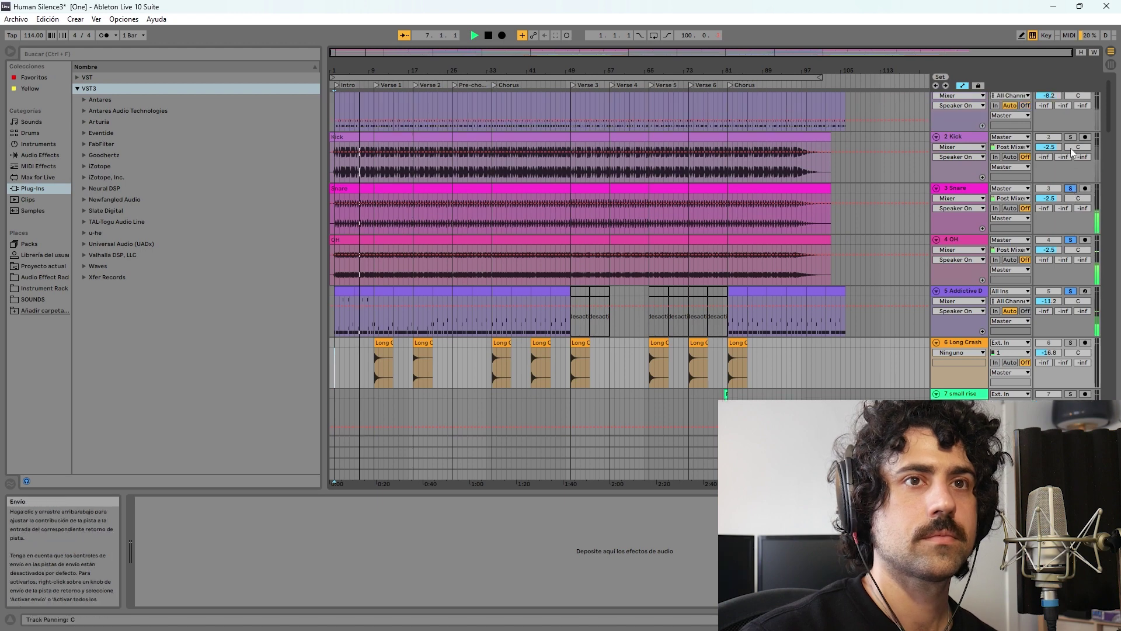
pyautogui.scroll(-3, 1047, 205)
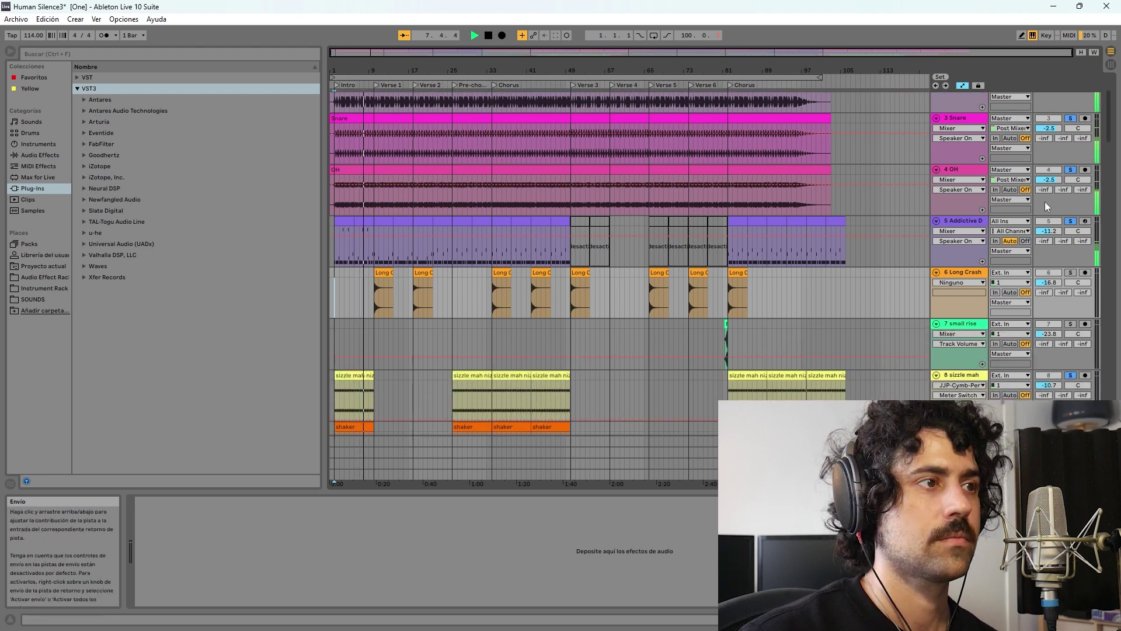
pyautogui.scroll(-3, 1045, 205)
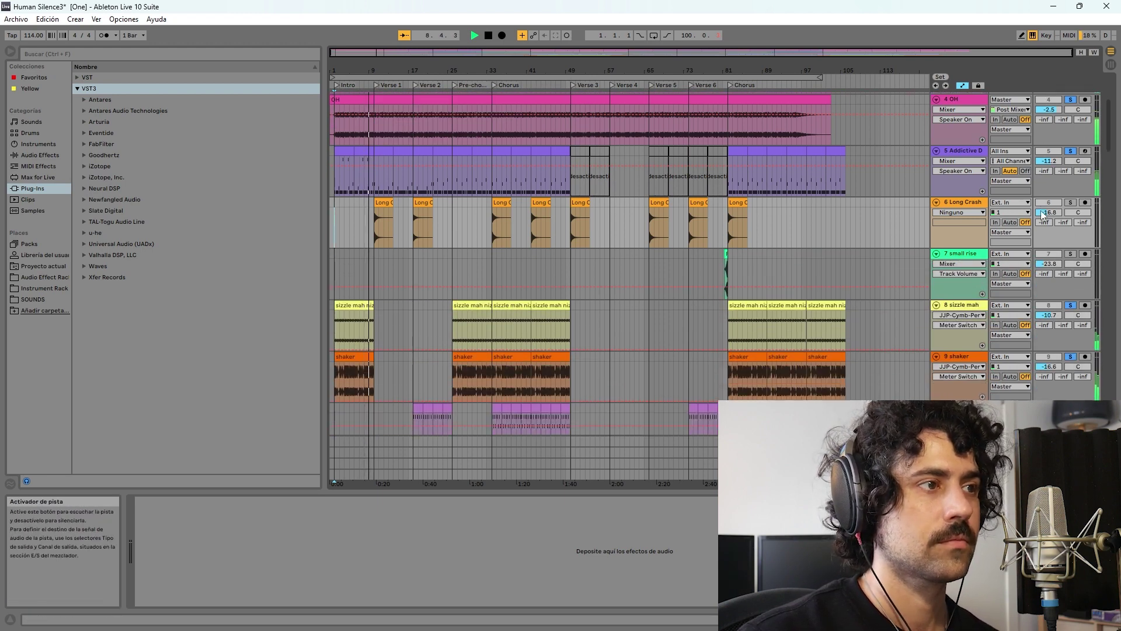
# Step: Clear the solos, play, close DX7 V, then solo CZ V and Mini V3 track 16
pyautogui.click(1070, 305)
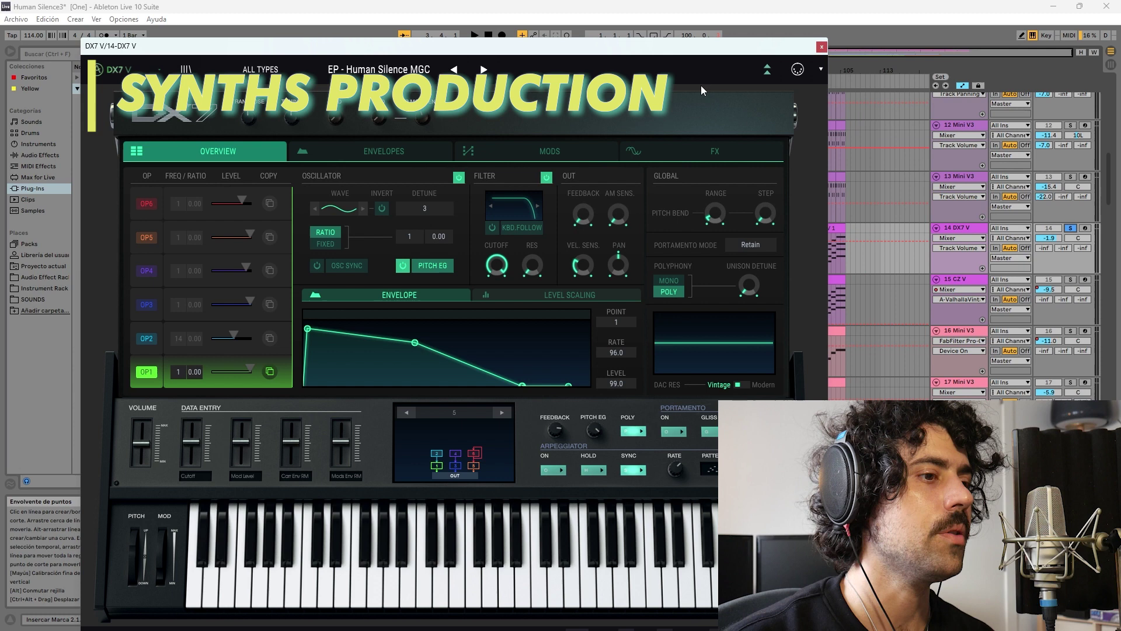
pyautogui.press('space')
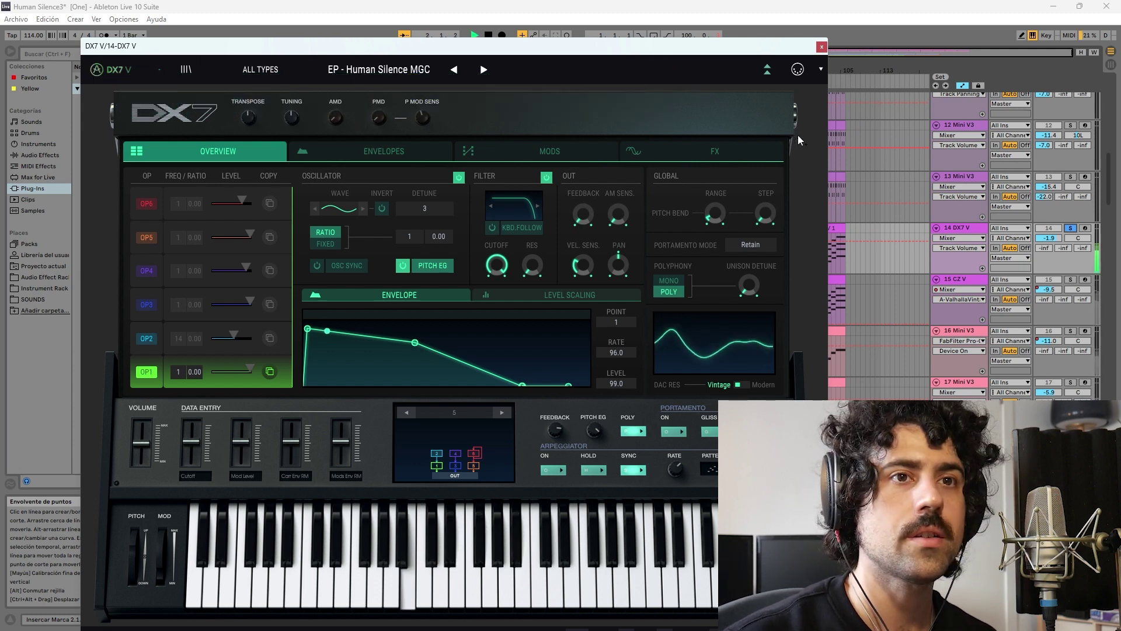
pyautogui.click(822, 46)
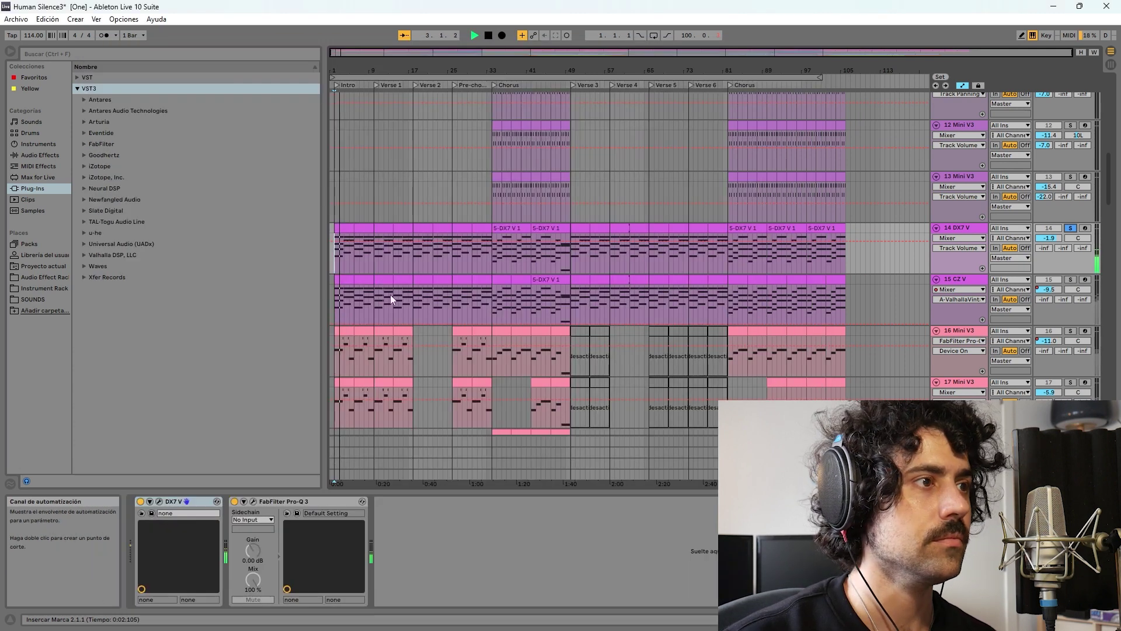
pyautogui.click(1072, 279)
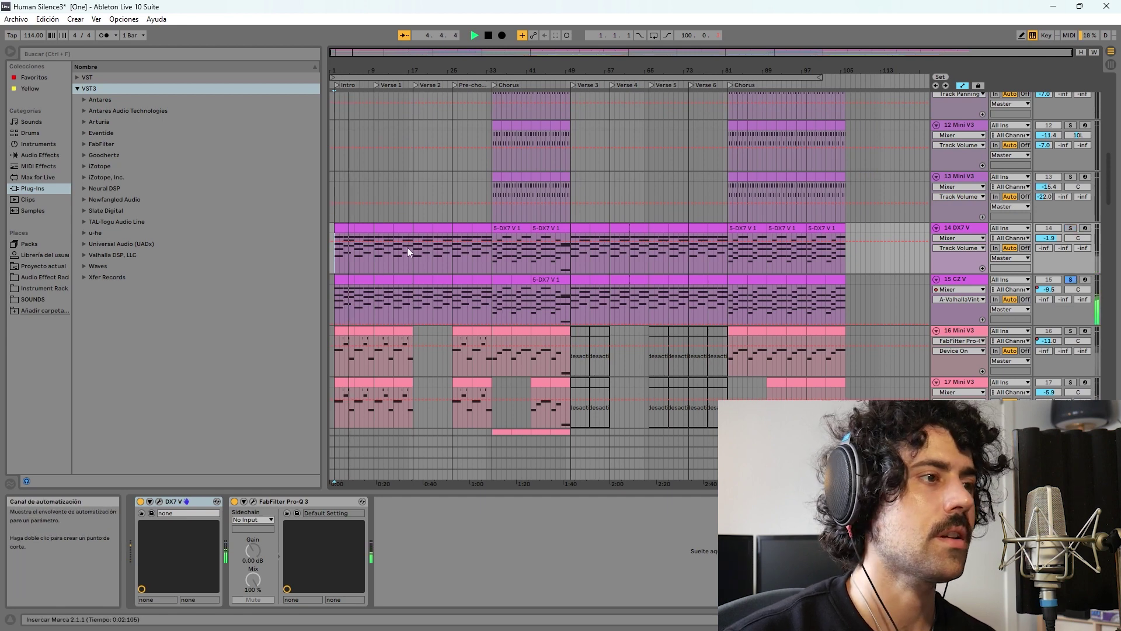
pyautogui.scroll(-2, 407, 247)
pyautogui.keyDown('ctrl'); pyautogui.click(1071, 284); pyautogui.keyUp('ctrl')
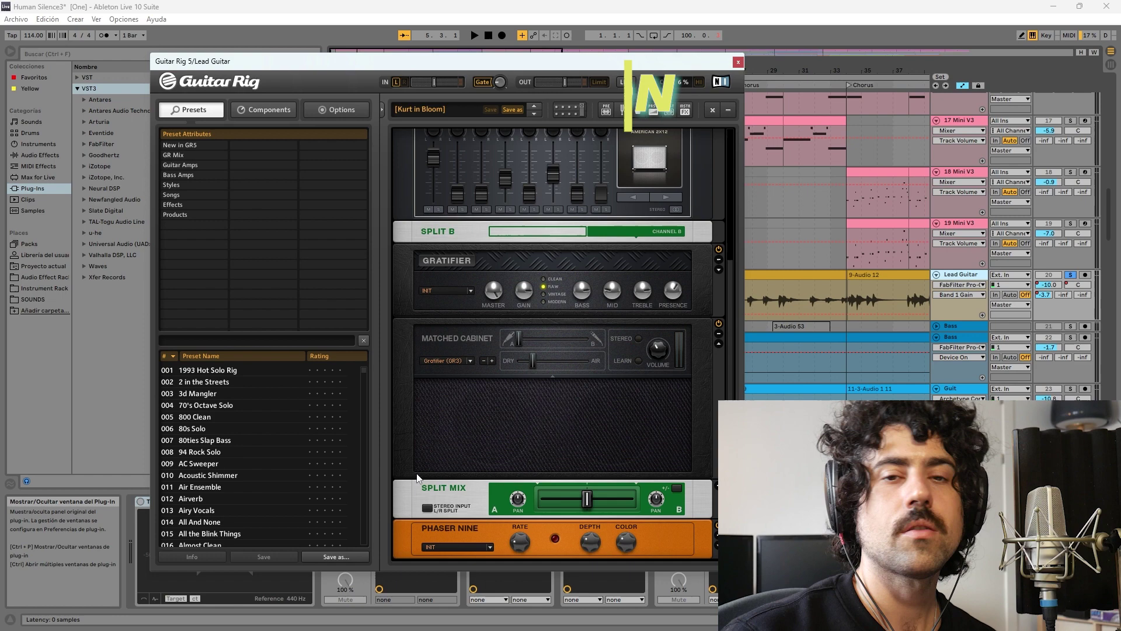
# Step: Close the Guitar Rig rack
pyautogui.scroll(5, 495, 372)
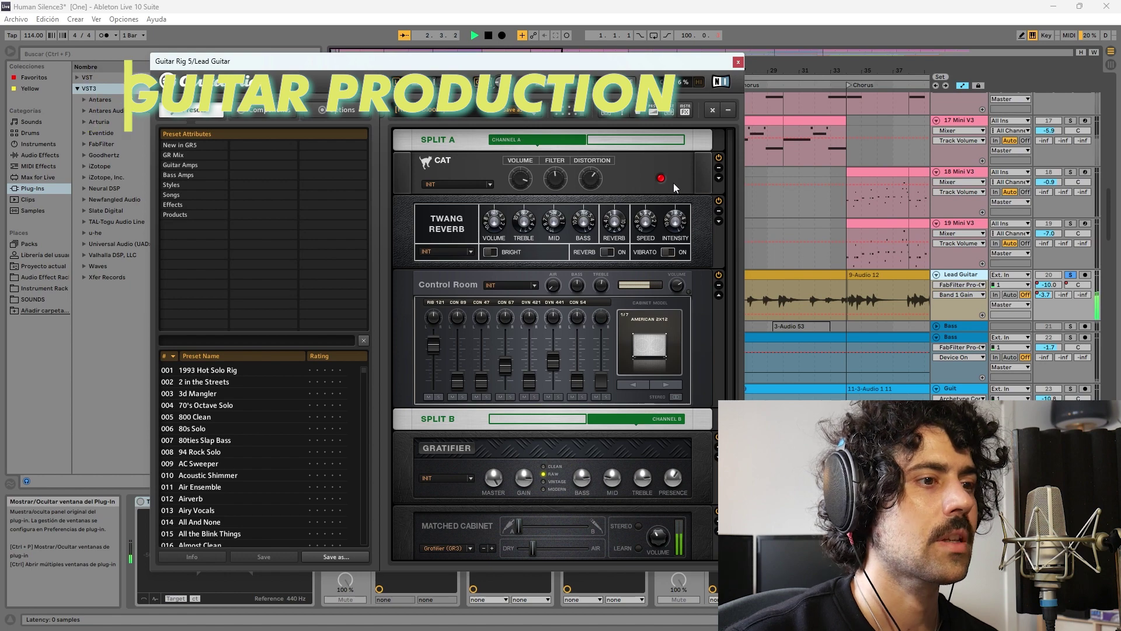
pyautogui.scroll(-5, 664, 348)
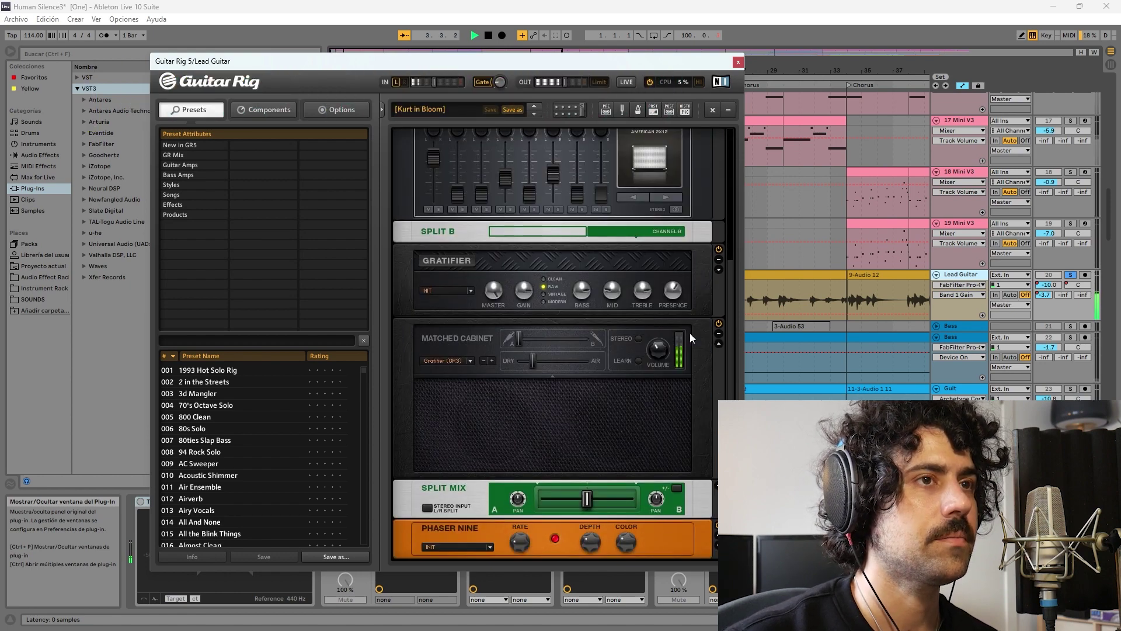
pyautogui.click(738, 62)
# Step: Raise the Lead Guitar Pro-Q 3 band near 2.4 kHz to about +21.8 dB, then close the EQ
pyautogui.click(679, 501)
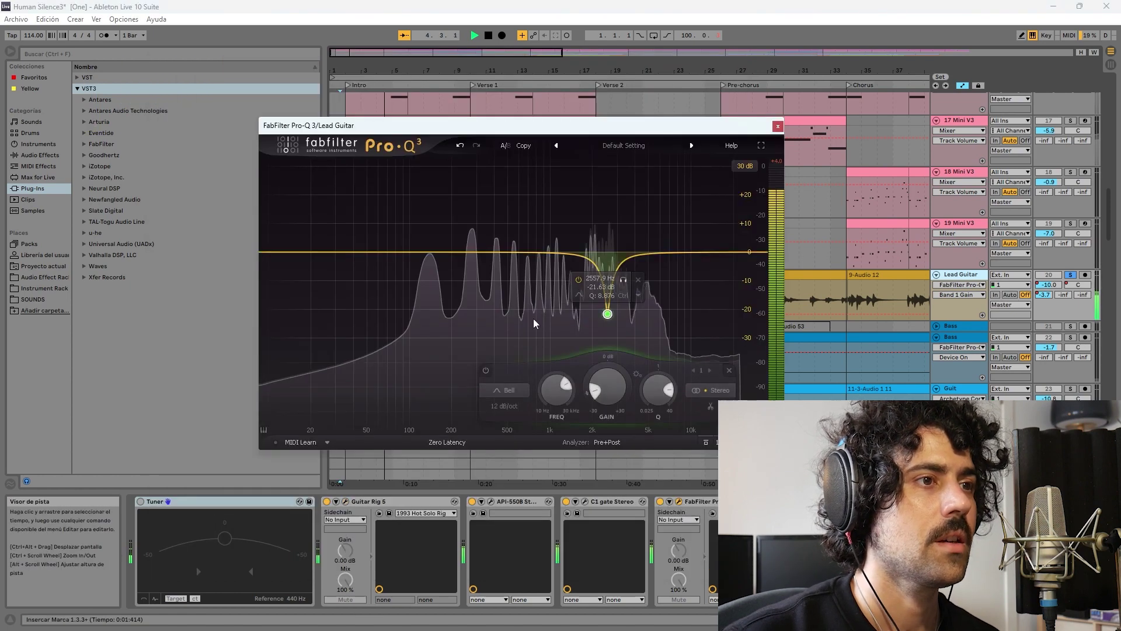
pyautogui.moveTo(607, 314)
pyautogui.mouseDown()
pyautogui.moveTo(605, 190)
pyautogui.moveTo(605, 312)
pyautogui.mouseUp()
pyautogui.click(778, 126)
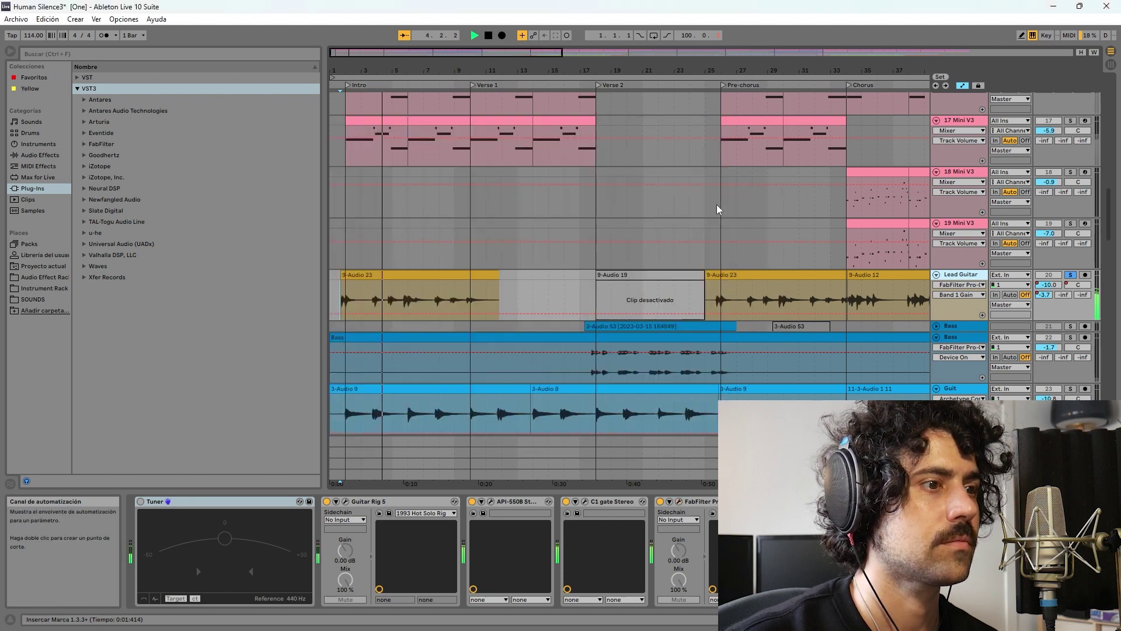
# Step: Play the David Vocal takes from the Verse 1 locator, then stop
pyautogui.scroll(-10, 456, 291)
pyautogui.click(455, 290)
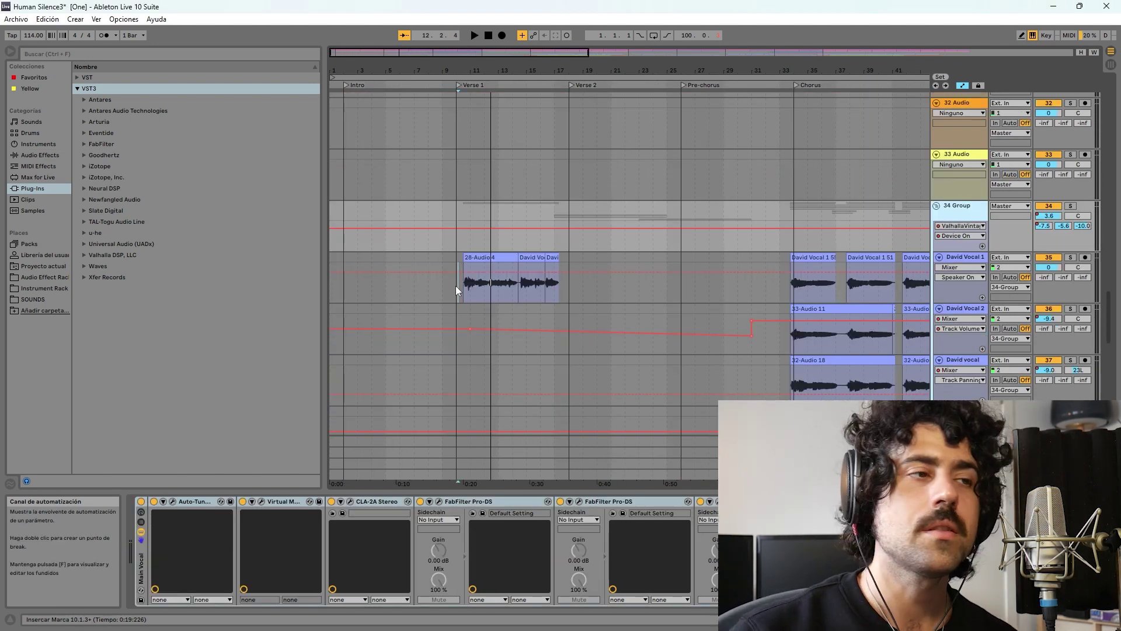
pyautogui.press('space')
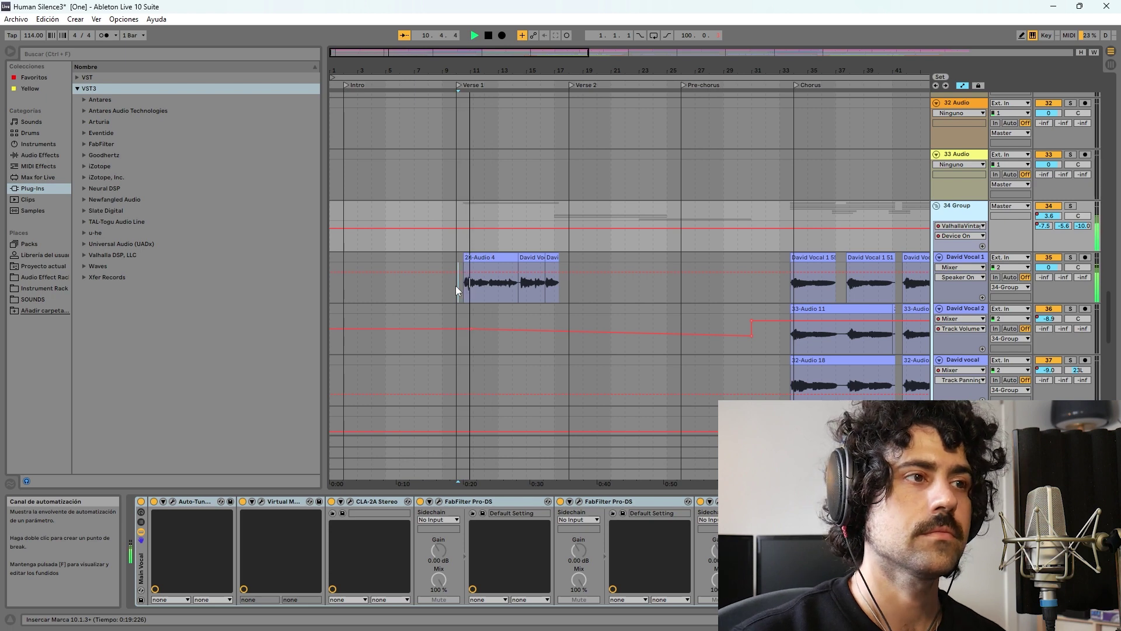
pyautogui.press('space')
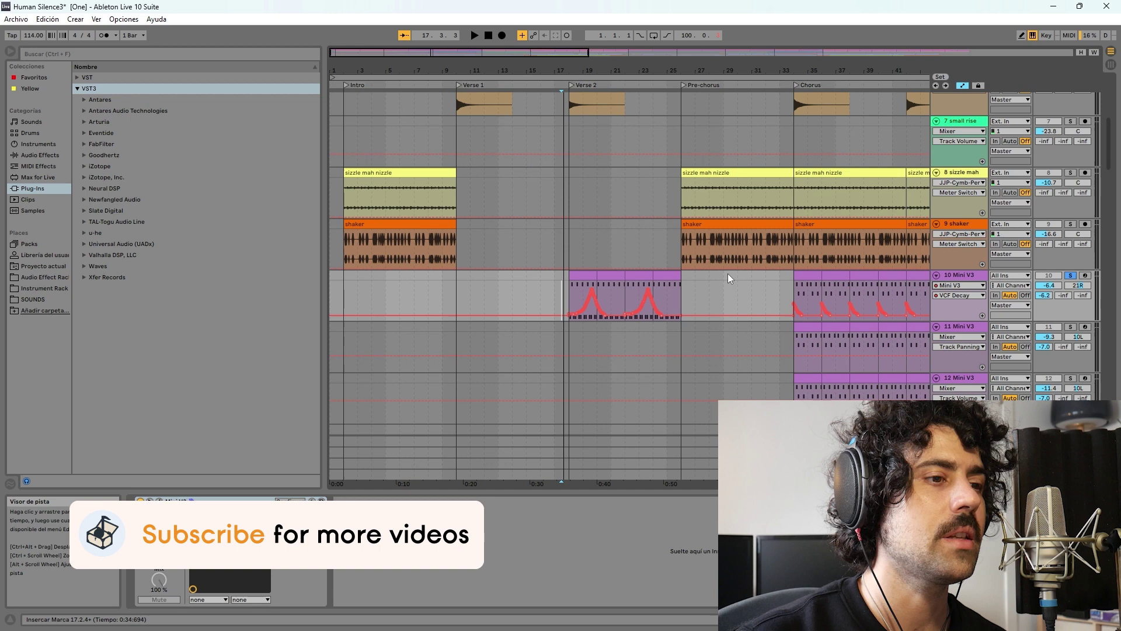
# Step: Play from Verse 2 and take Mini V3 track 10 out of solo
pyautogui.press('space')
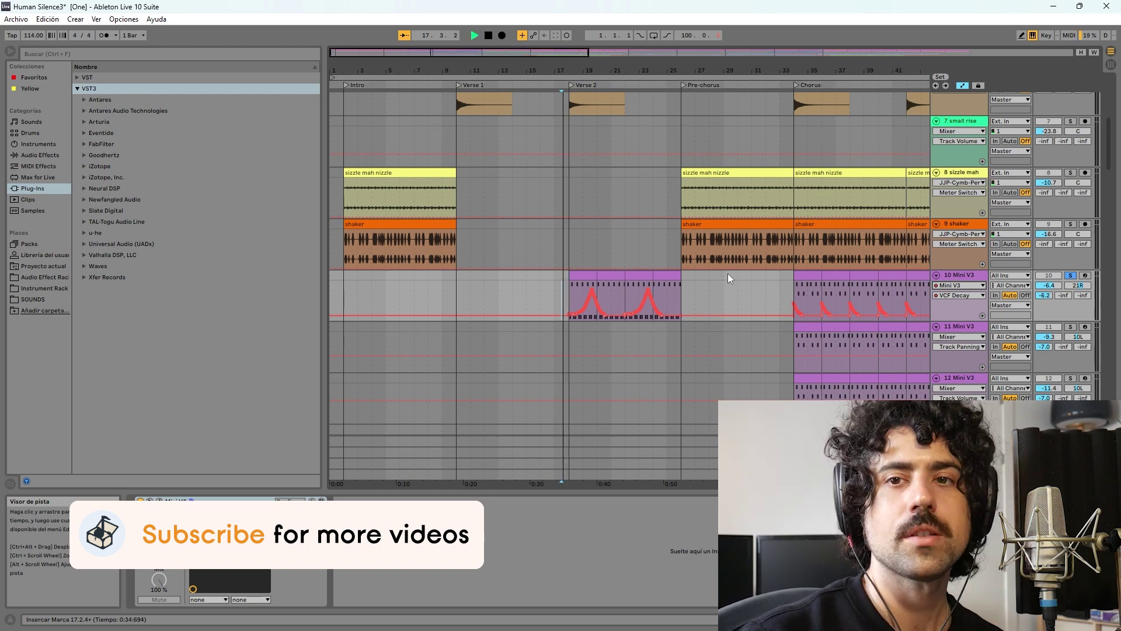
pyautogui.click(1071, 277)
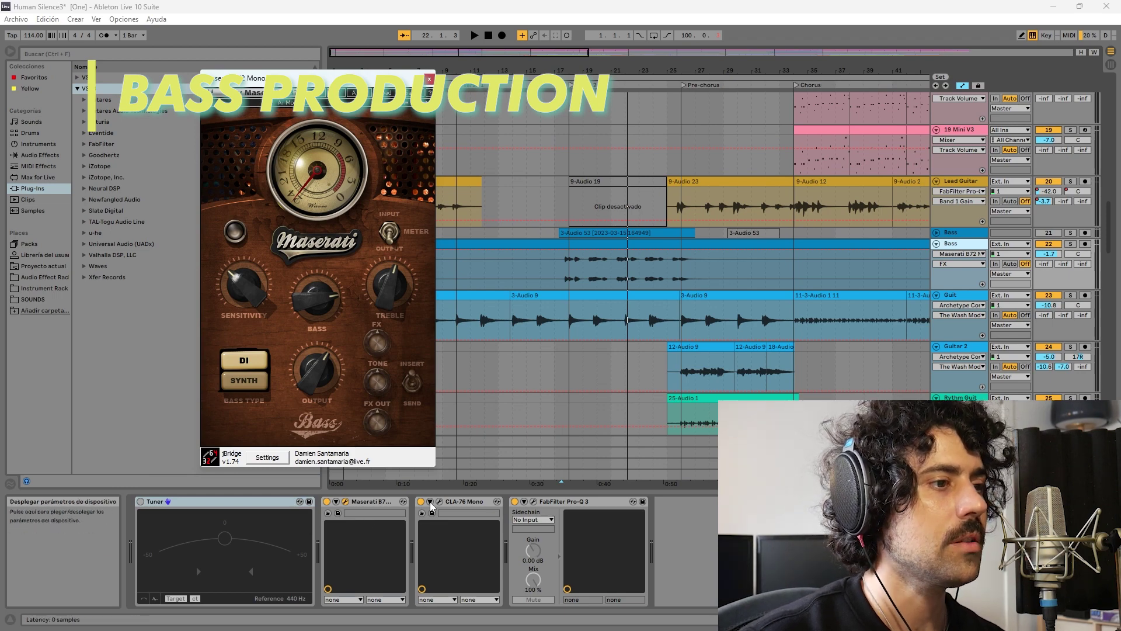
# Step: Check the Bass CLA-76 and Pro-Q 3, then play from the pre-chorus with Guitar 2 soloed
pyautogui.click(366, 111)
pyautogui.click(533, 501)
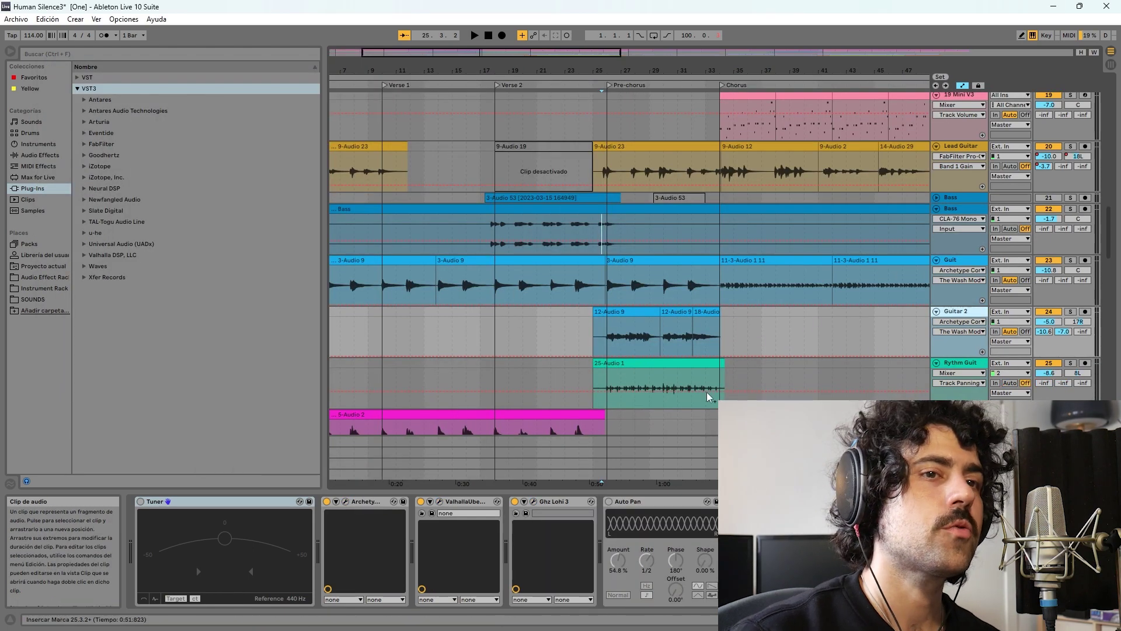
pyautogui.press('space')
pyautogui.click(1072, 316)
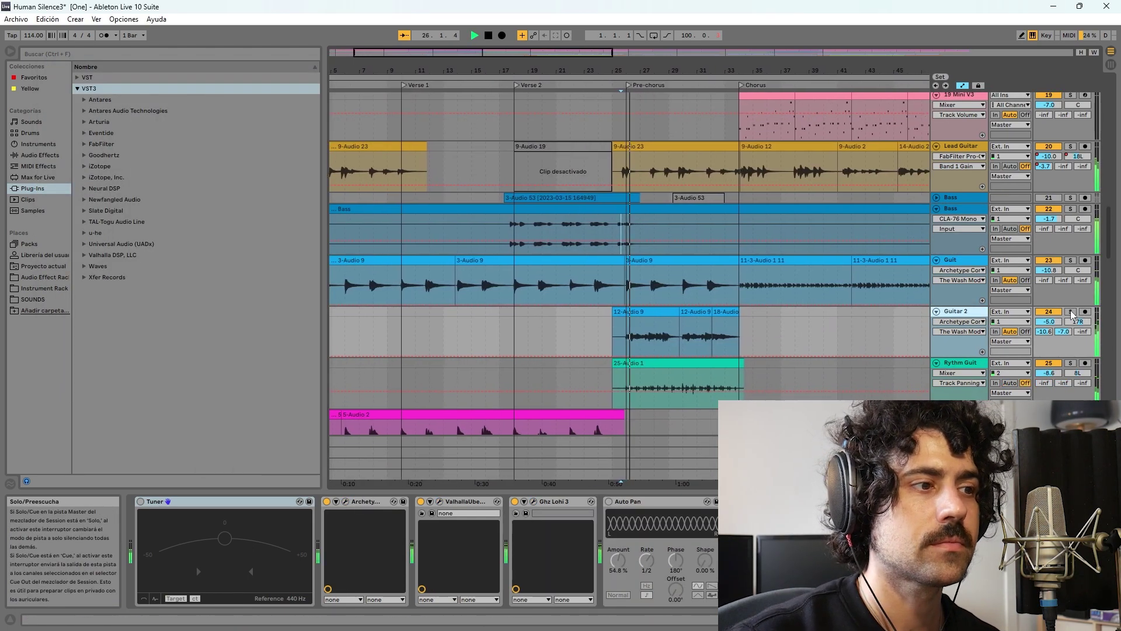
# Step: Open and close Guitar 2's Archetype, ValhallaUberMod and Ghz Lohi 3 windows, then unsolo Guitar 2
pyautogui.click(346, 501)
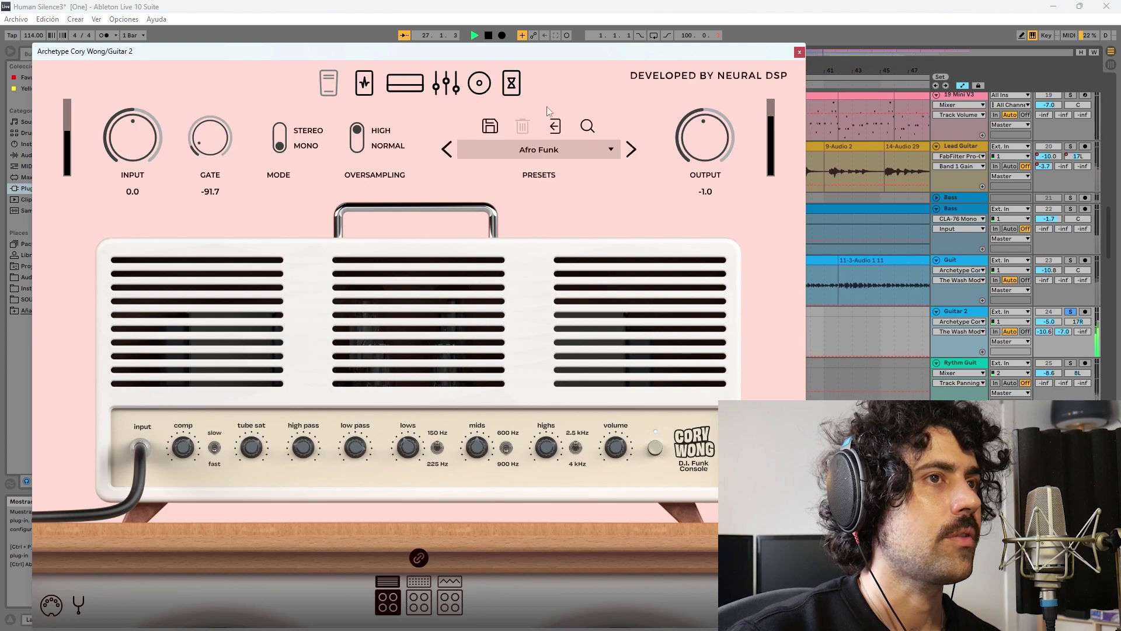
pyautogui.click(800, 52)
pyautogui.click(440, 501)
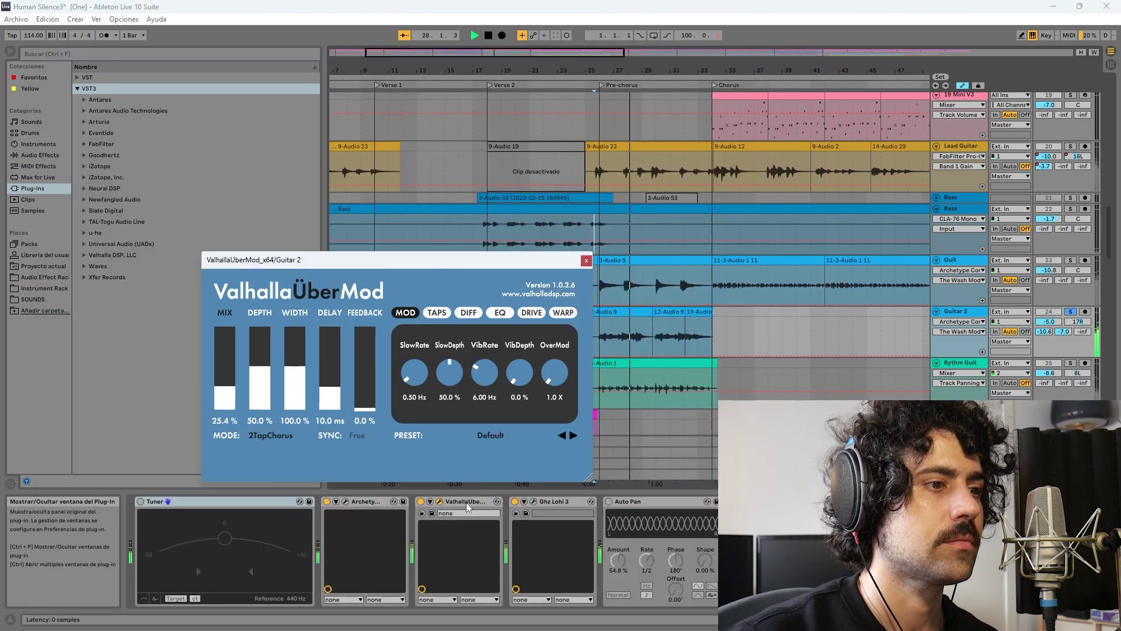
pyautogui.click(533, 501)
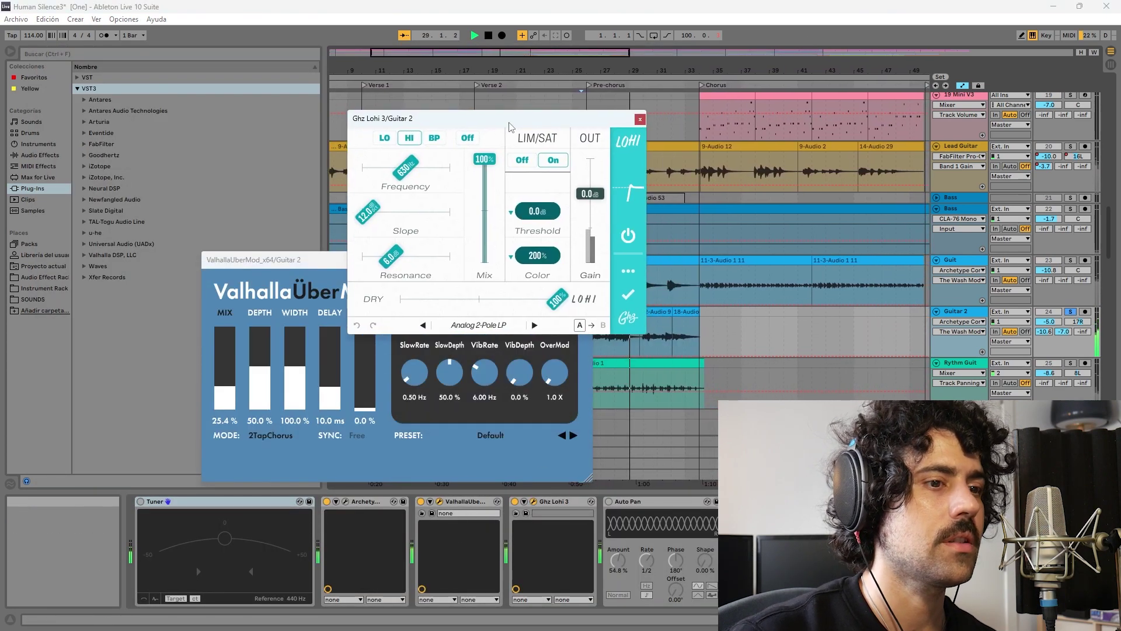
pyautogui.click(640, 120)
pyautogui.click(587, 260)
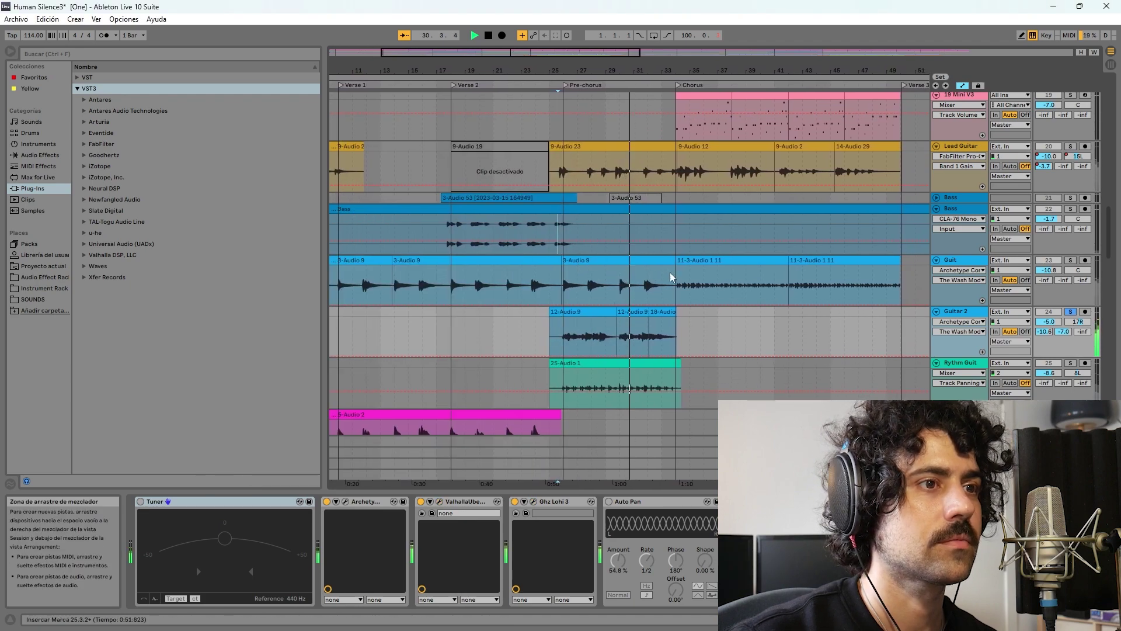
pyautogui.click(1070, 311)
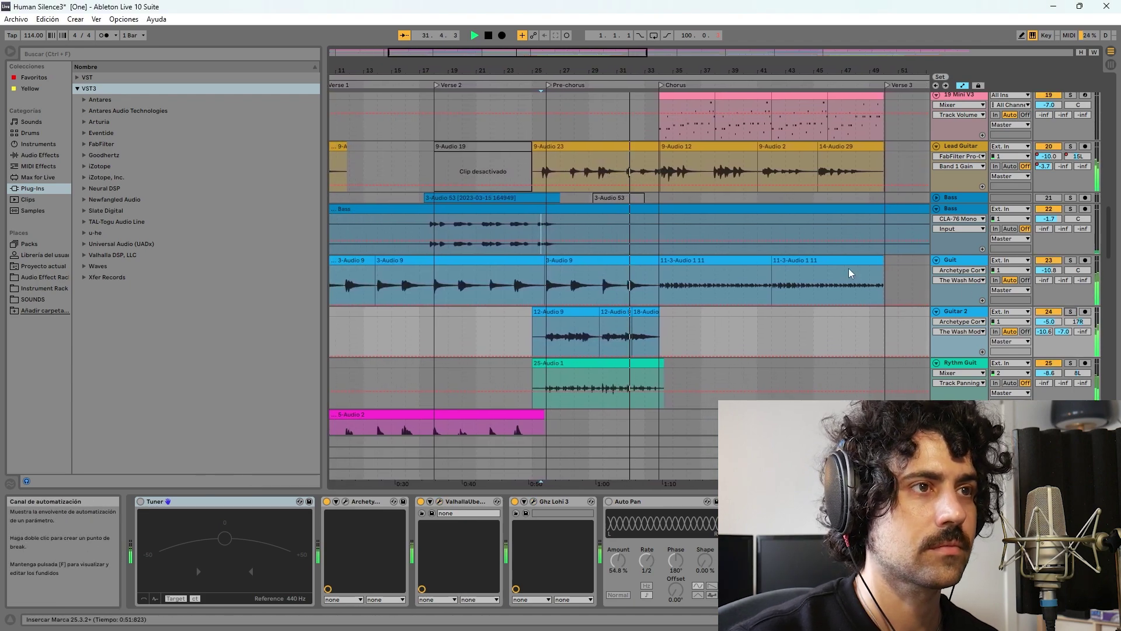
# Step: Audition Mini V3 tracks 10–13 in solo one by one and together, then clear the solos
pyautogui.scroll(10, 1074, 200)
pyautogui.click(1073, 200)
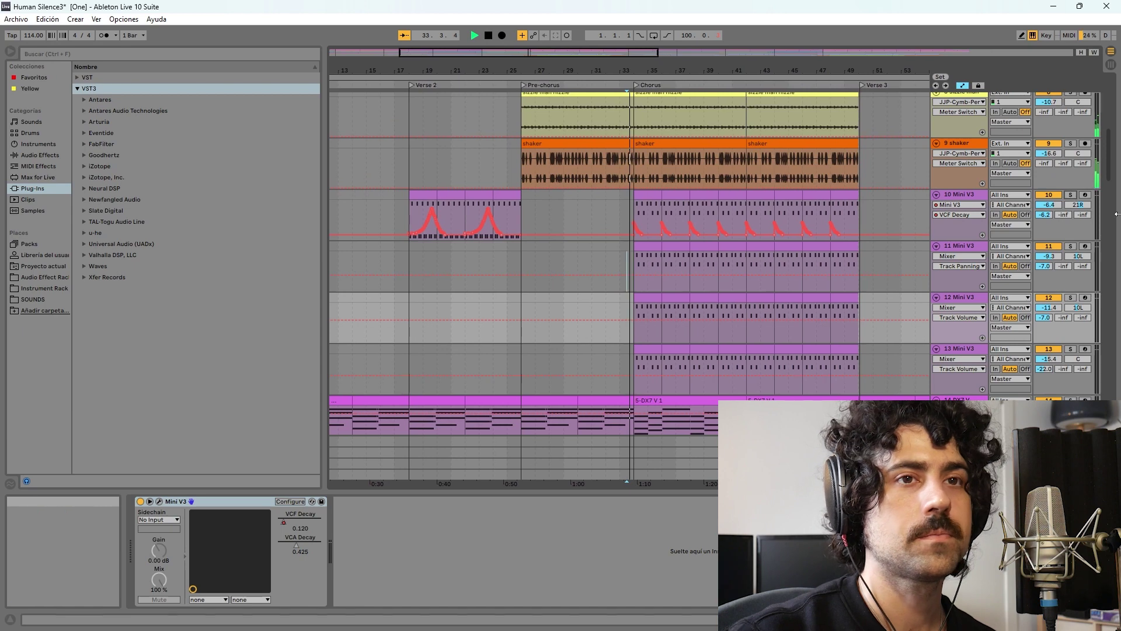
pyautogui.click(1071, 195)
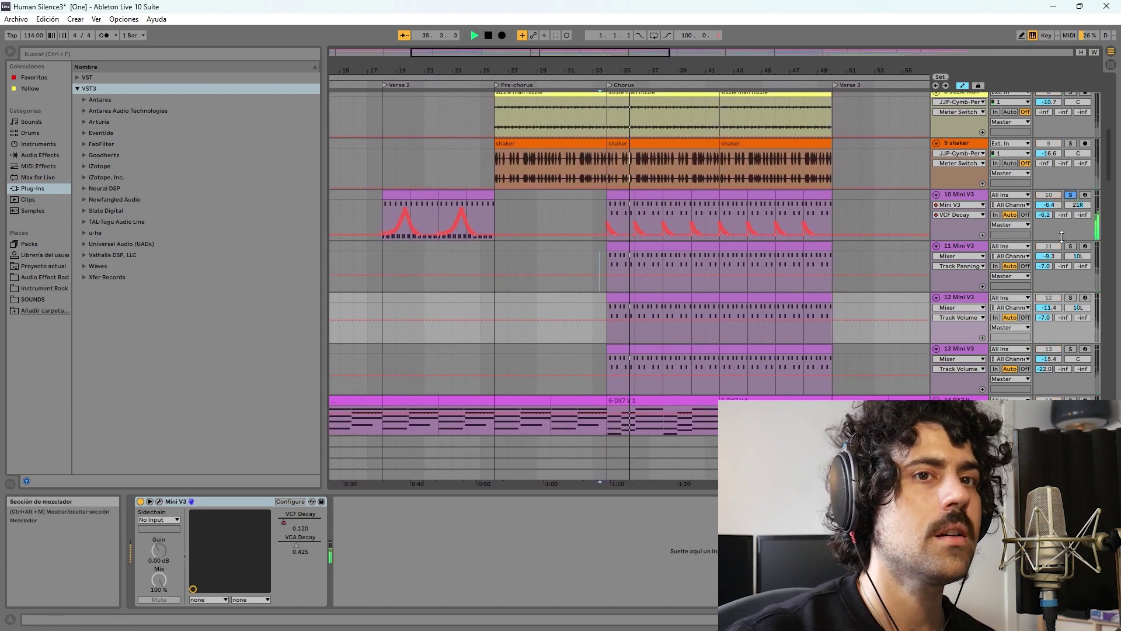
pyautogui.click(1071, 245)
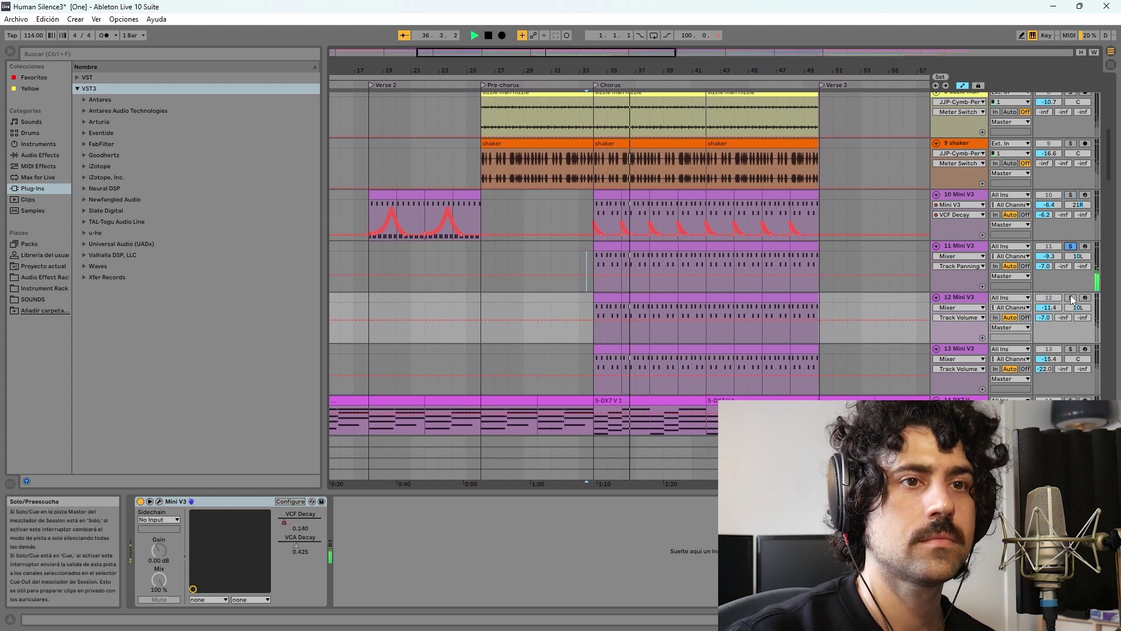
pyautogui.click(1071, 297)
pyautogui.click(1071, 349)
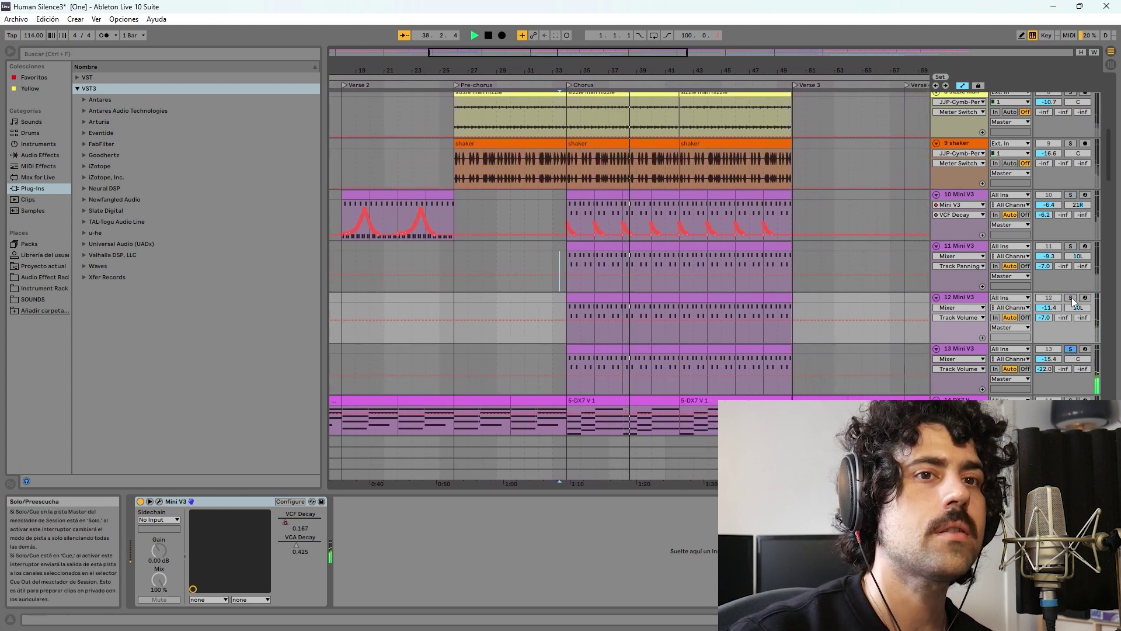
pyautogui.keyDown('ctrl'); pyautogui.click(1071, 297); pyautogui.keyUp('ctrl')
pyautogui.keyDown('ctrl'); pyautogui.click(1071, 246); pyautogui.keyUp('ctrl')
pyautogui.keyDown('ctrl'); pyautogui.click(1071, 195); pyautogui.keyUp('ctrl')
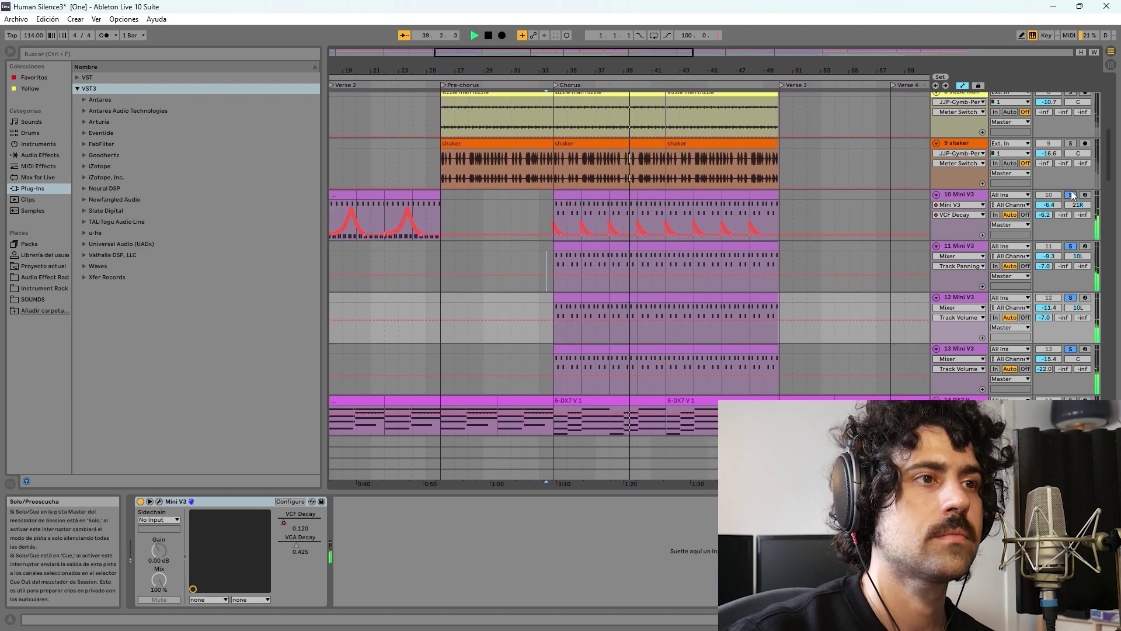
pyautogui.click(1071, 196)
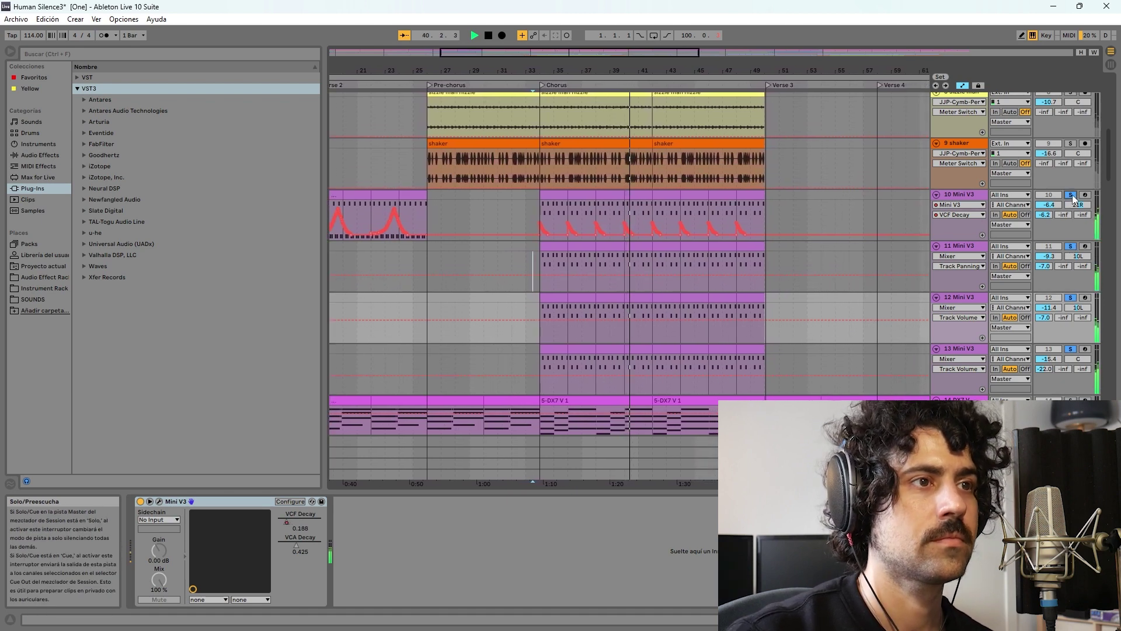
# Step: Play the song from the chorus marker with the Lead Guitar, Bass and guitar tracks in view
pyautogui.scroll(-2, 859, 225)
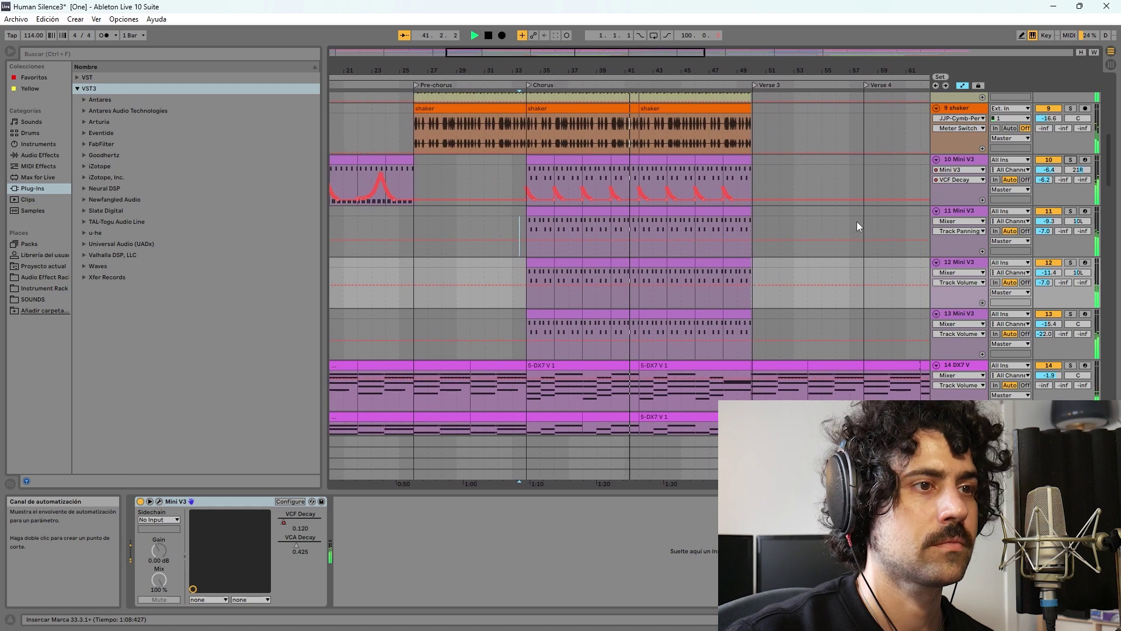
pyautogui.scroll(-10, 856, 217)
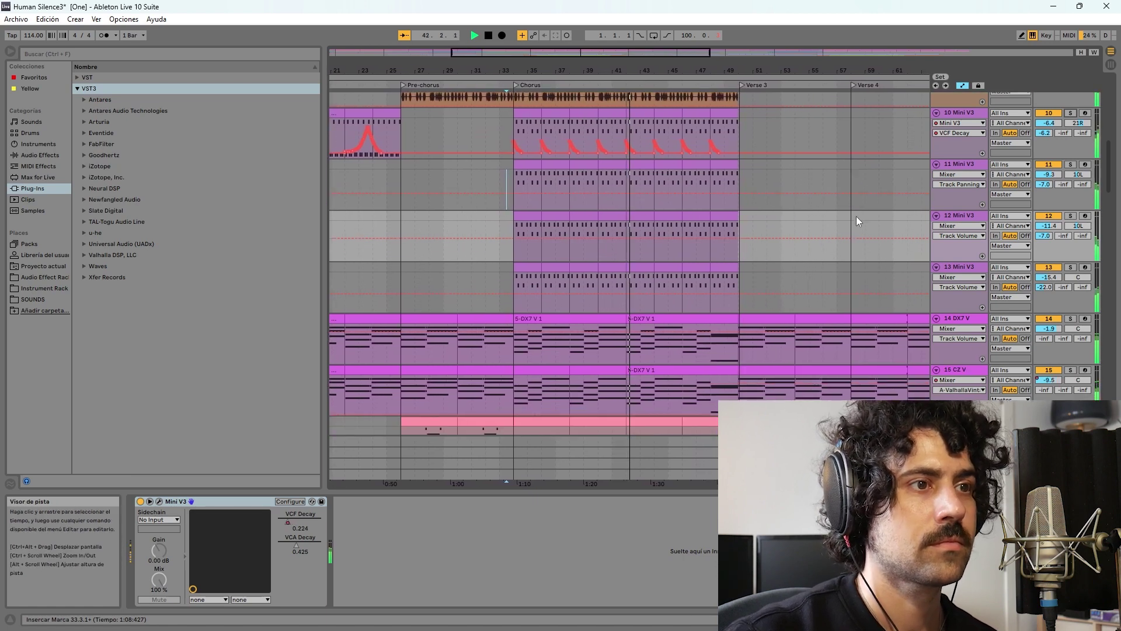
pyautogui.scroll(-4, 759, 251)
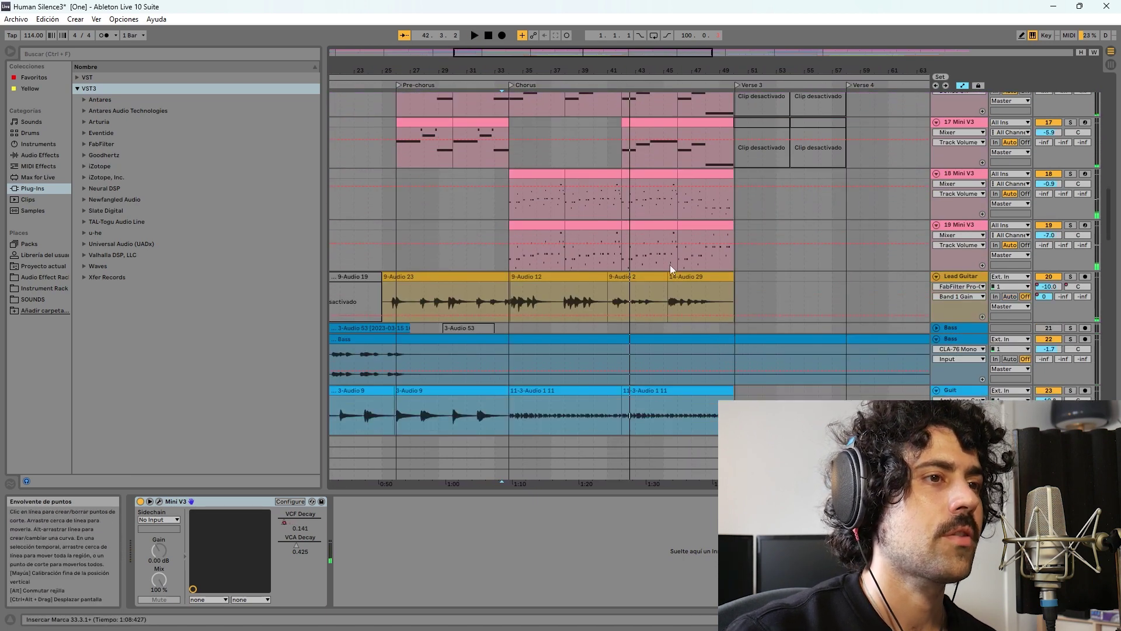
pyautogui.press('space')
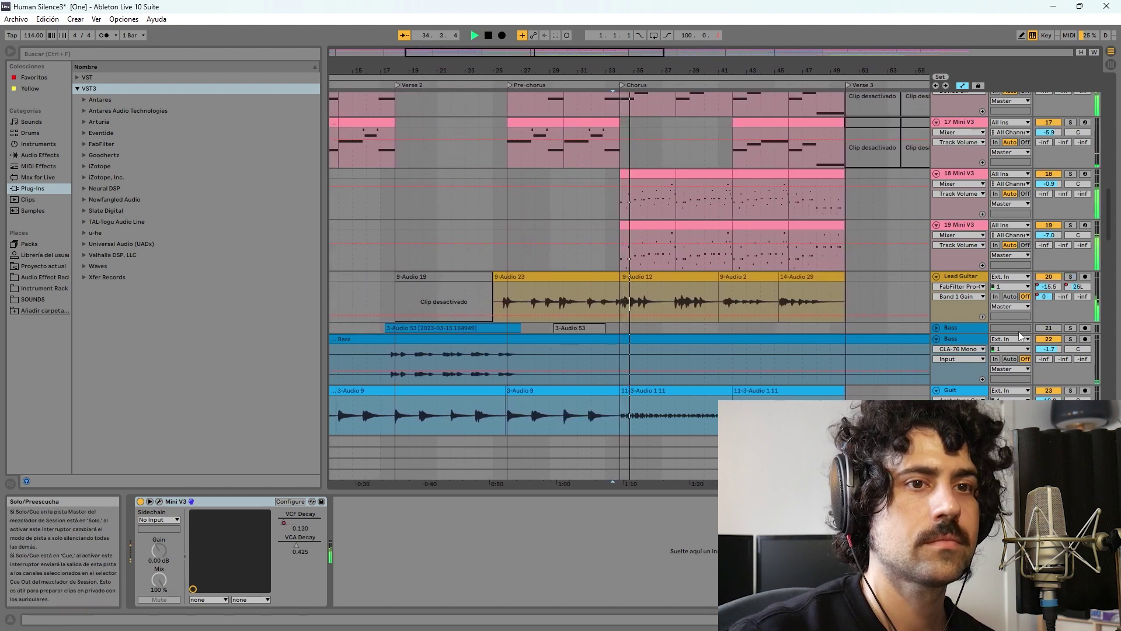
pyautogui.scroll(-3, 844, 280)
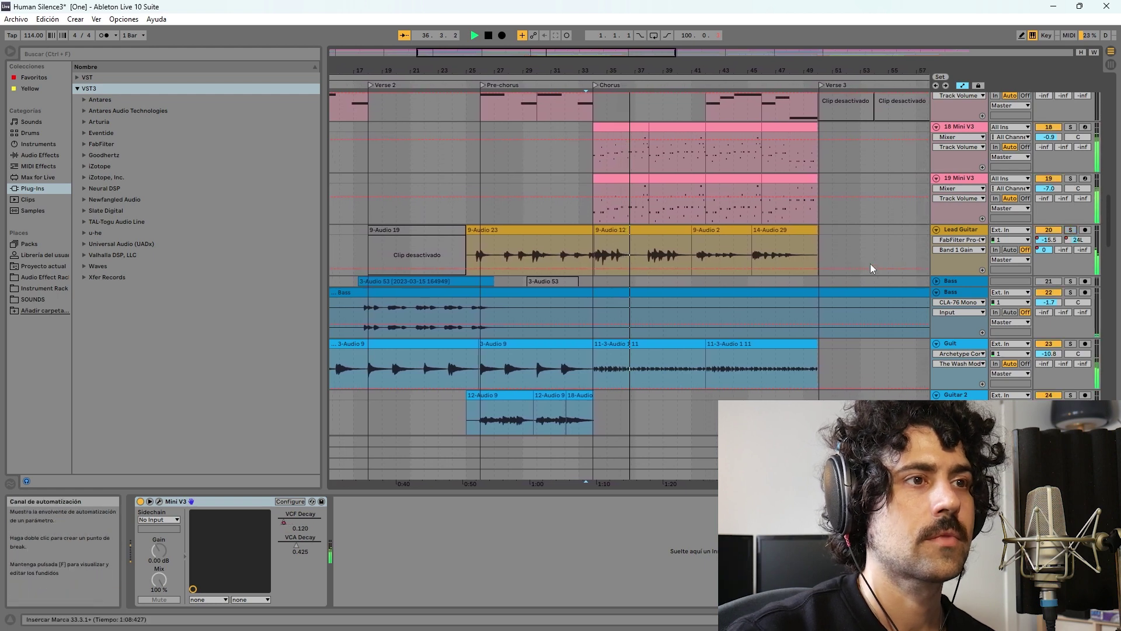
# Step: Stop playback, solo the 34 Group vocal bus and play it back
pyautogui.scroll(-10, 751, 292)
pyautogui.press('space')
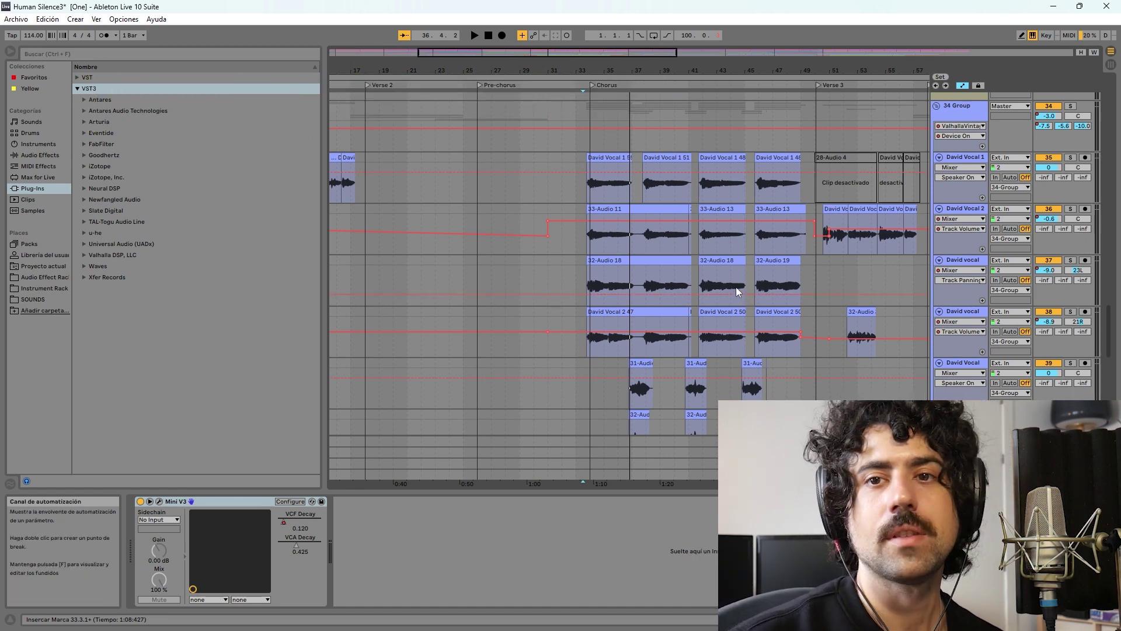
pyautogui.click(1071, 107)
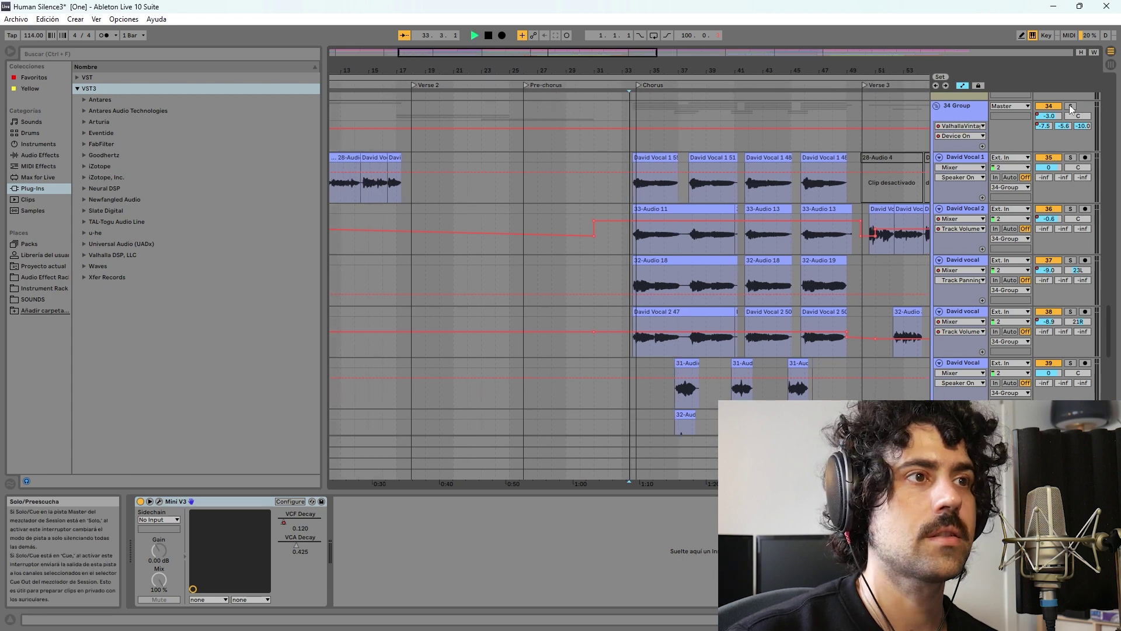
pyautogui.press('space')
# Step: Add the 47 Group falsettos and the three Chorus Back tracks to the solo
pyautogui.scroll(-12, 1063, 293)
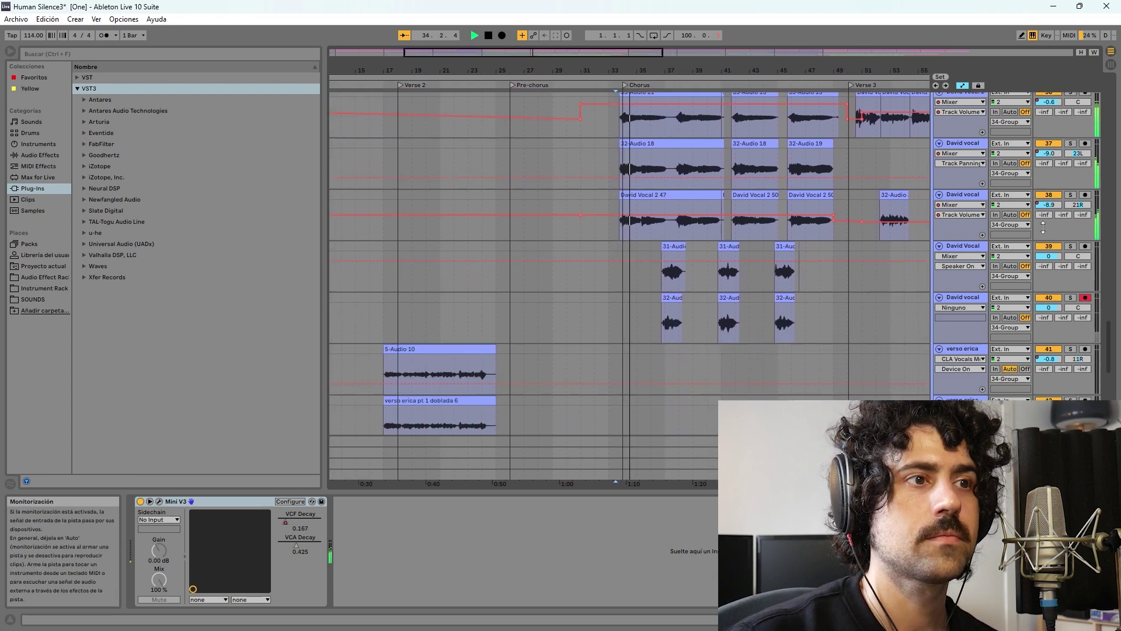
pyautogui.scroll(-2, 1064, 289)
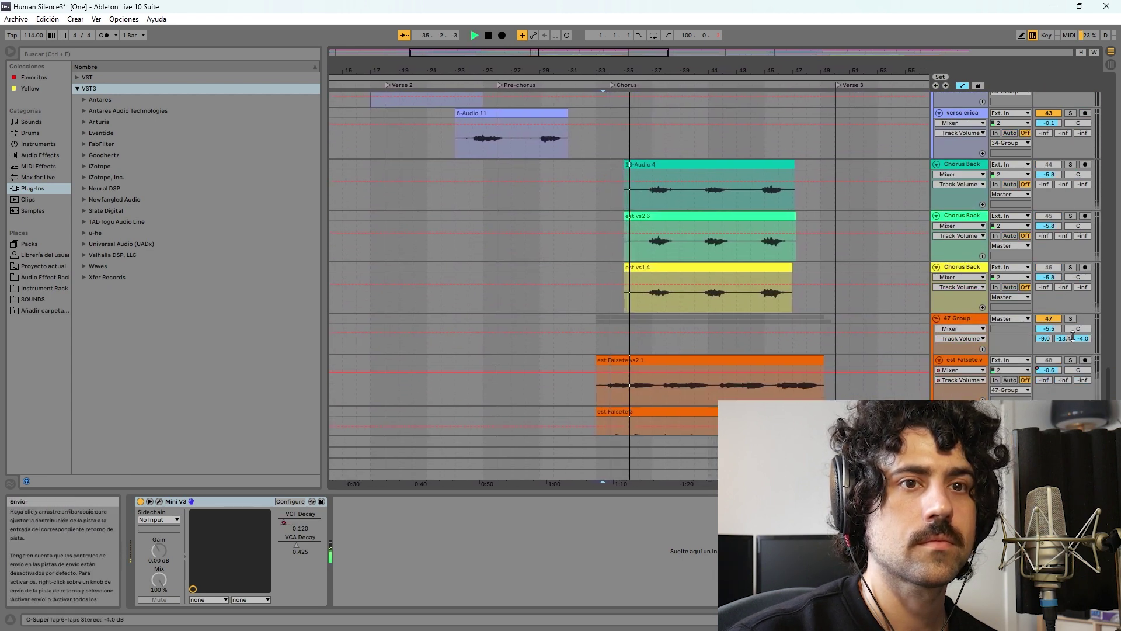
pyautogui.click(1071, 318)
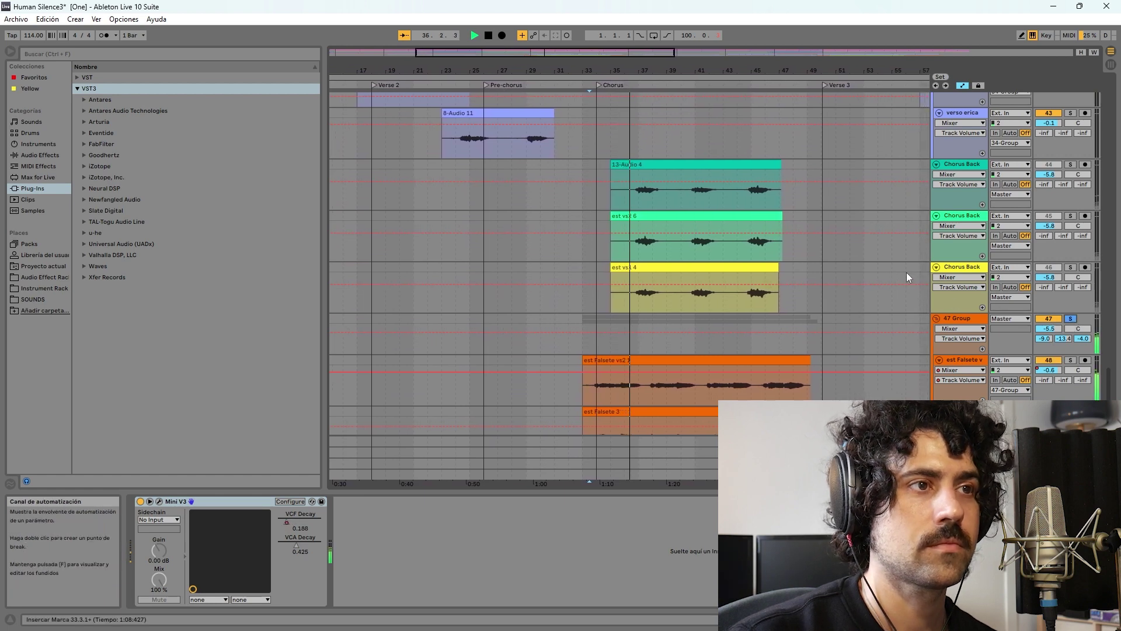
pyautogui.click(1070, 164)
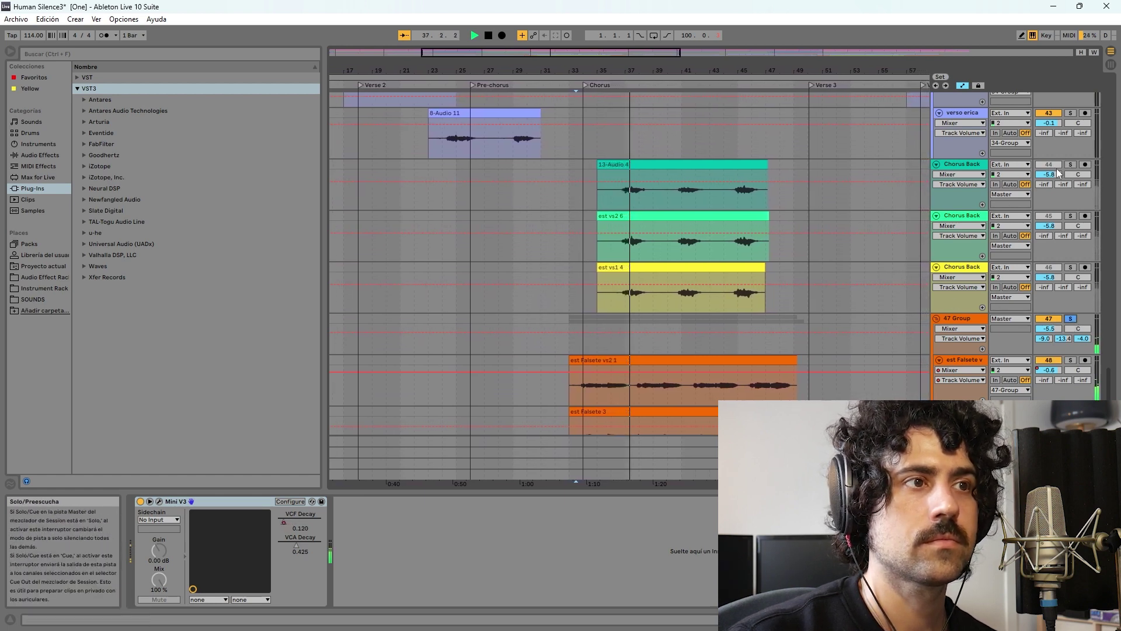
pyautogui.click(1070, 217)
pyautogui.click(1070, 268)
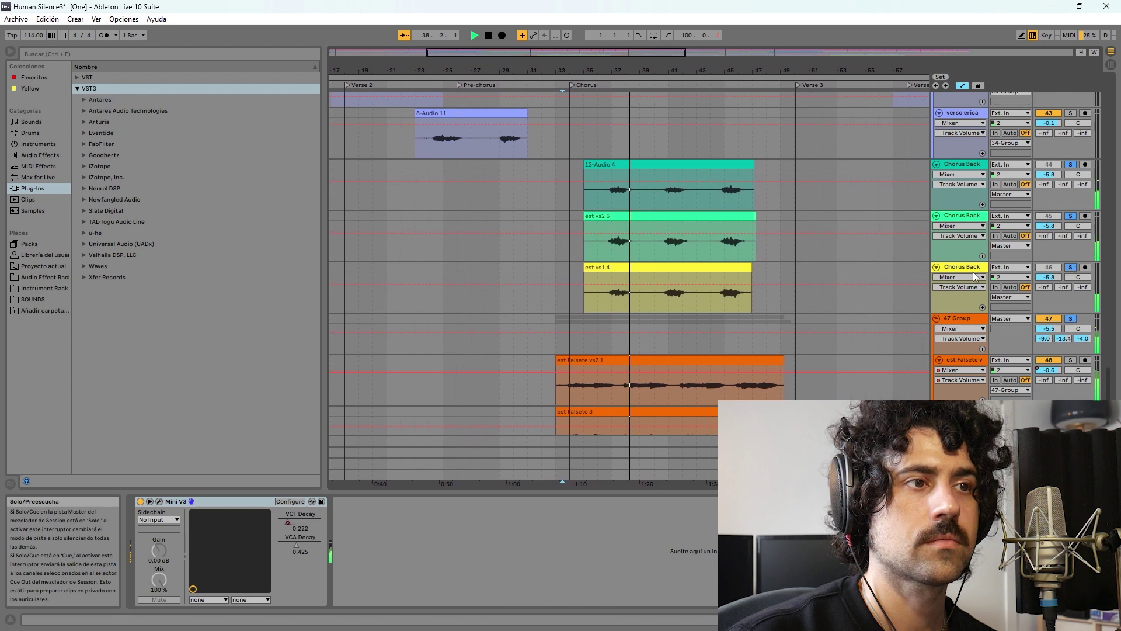
pyautogui.scroll(3, 1110, 365)
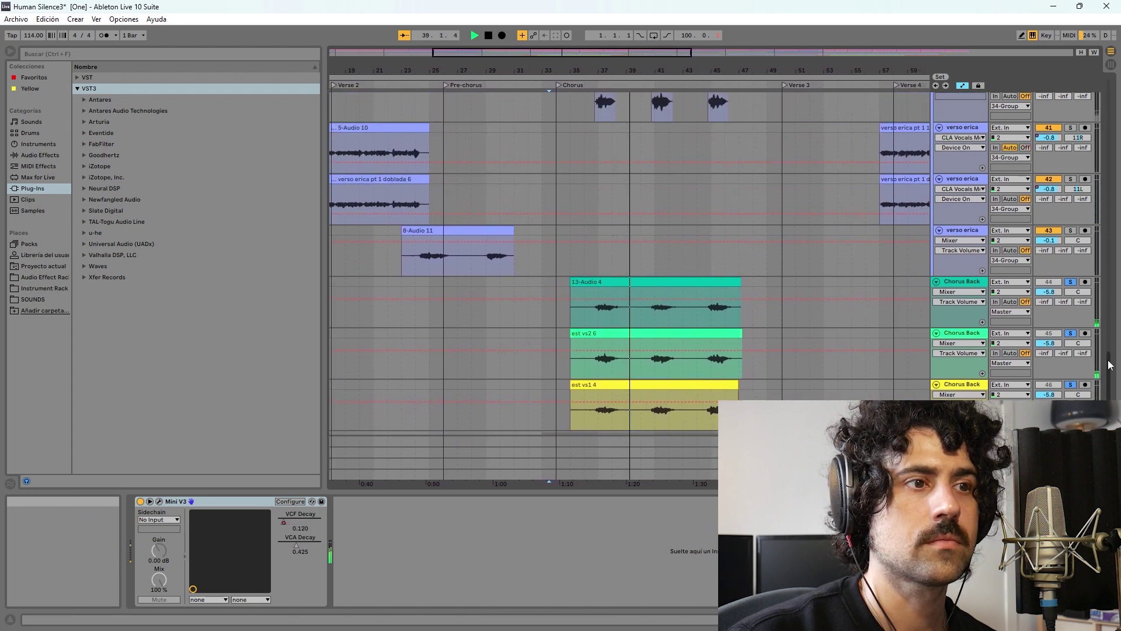
pyautogui.scroll(8, 1110, 365)
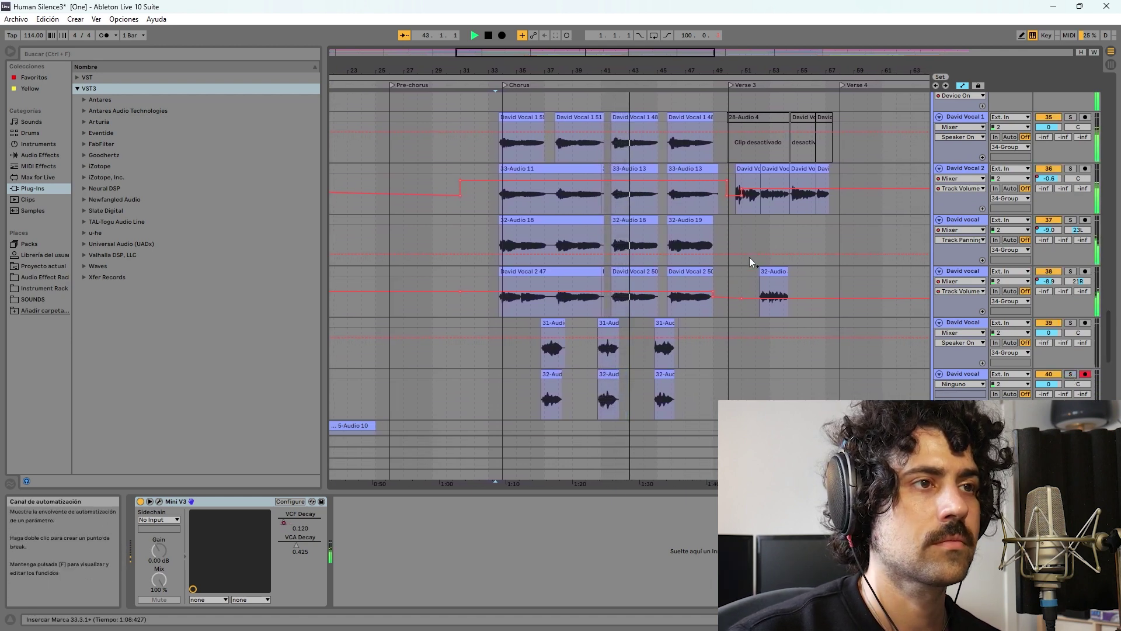
# Step: Move the Addictive Drums Ghz Lohi window aside, play the filtered drums, then close it
pyautogui.scroll(6, 772, 237)
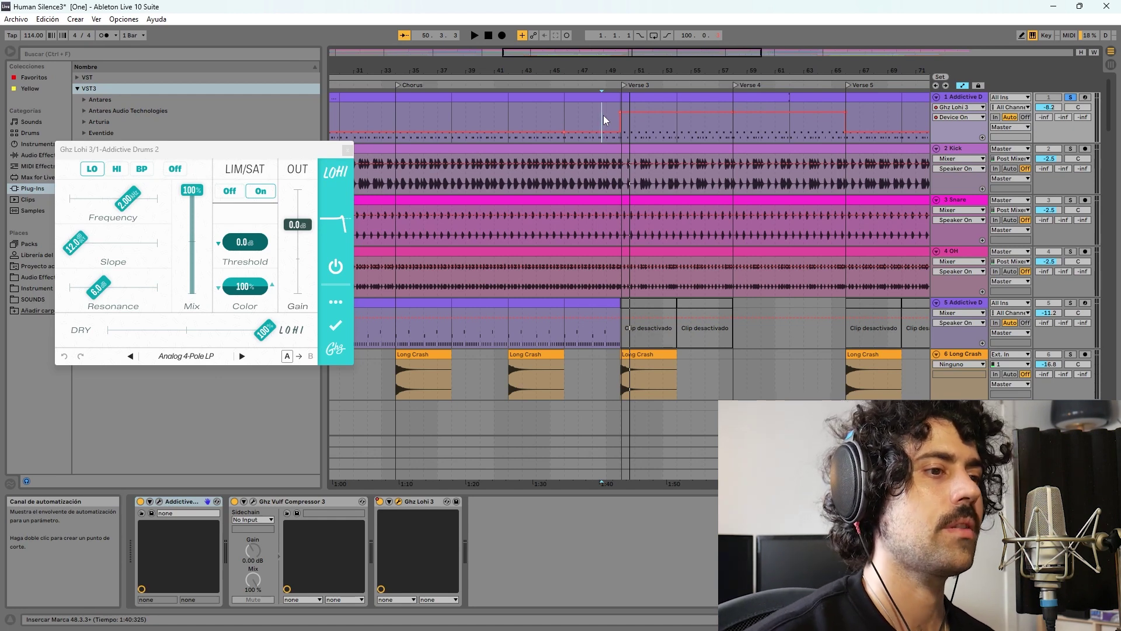
pyautogui.moveTo(163, 155); pyautogui.dragTo(194, 155)
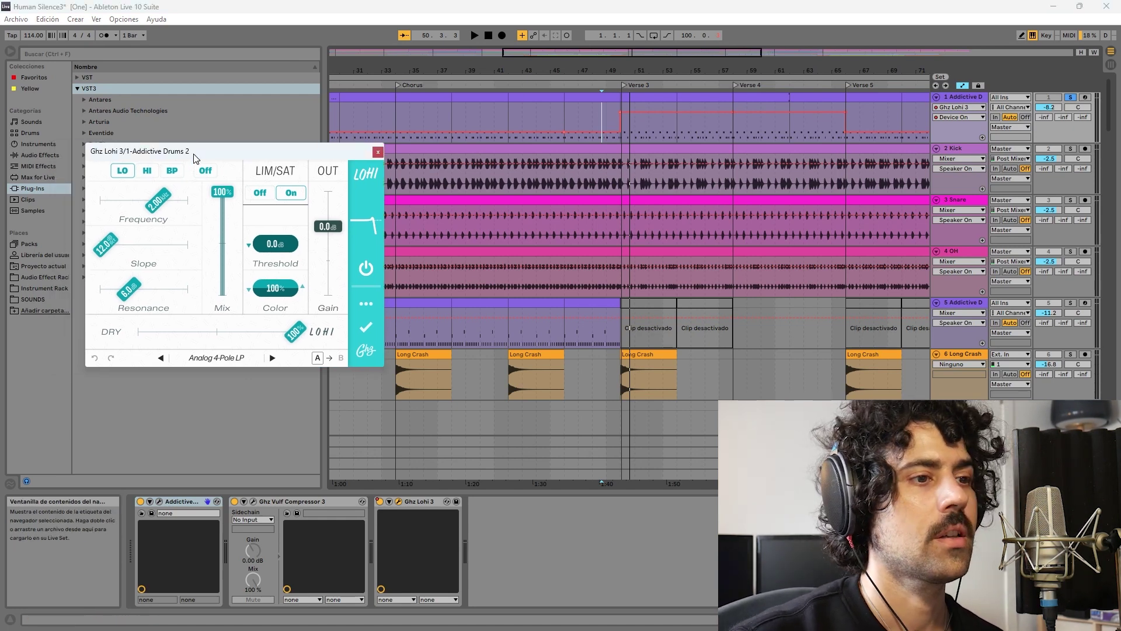
pyautogui.press('space')
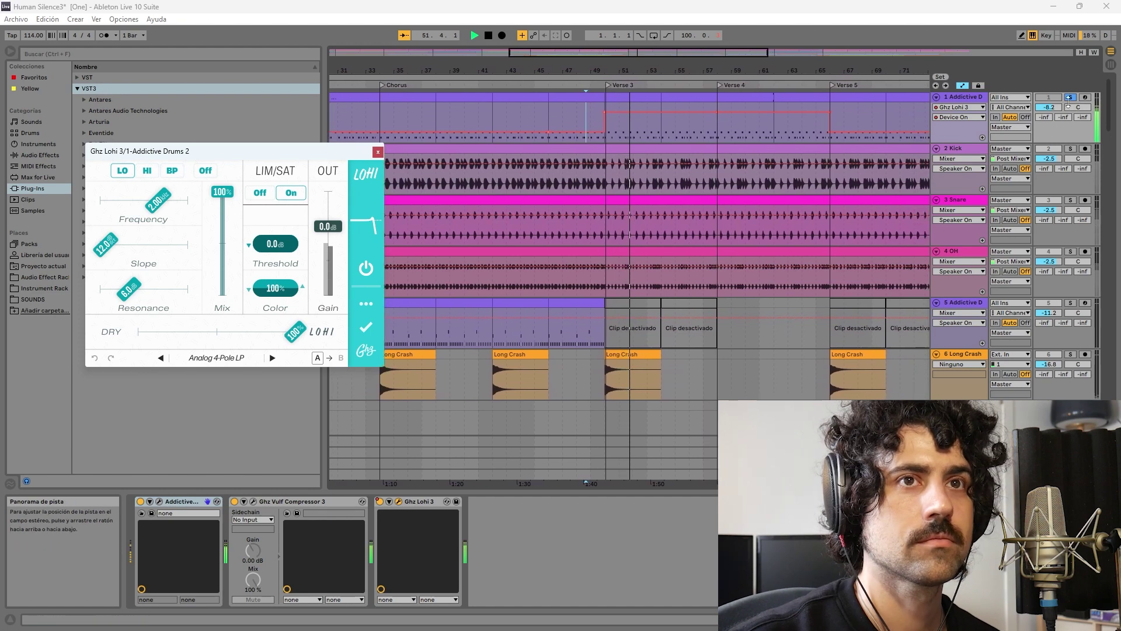
pyautogui.click(377, 152)
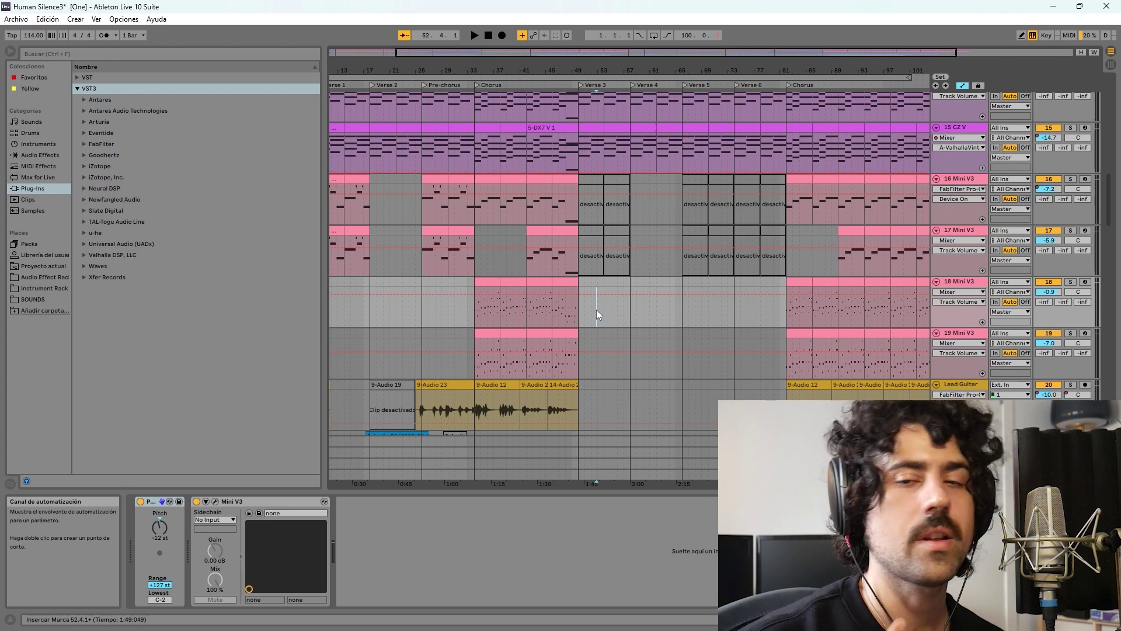
# Step: Start playback over the synth section
pyautogui.press('space')
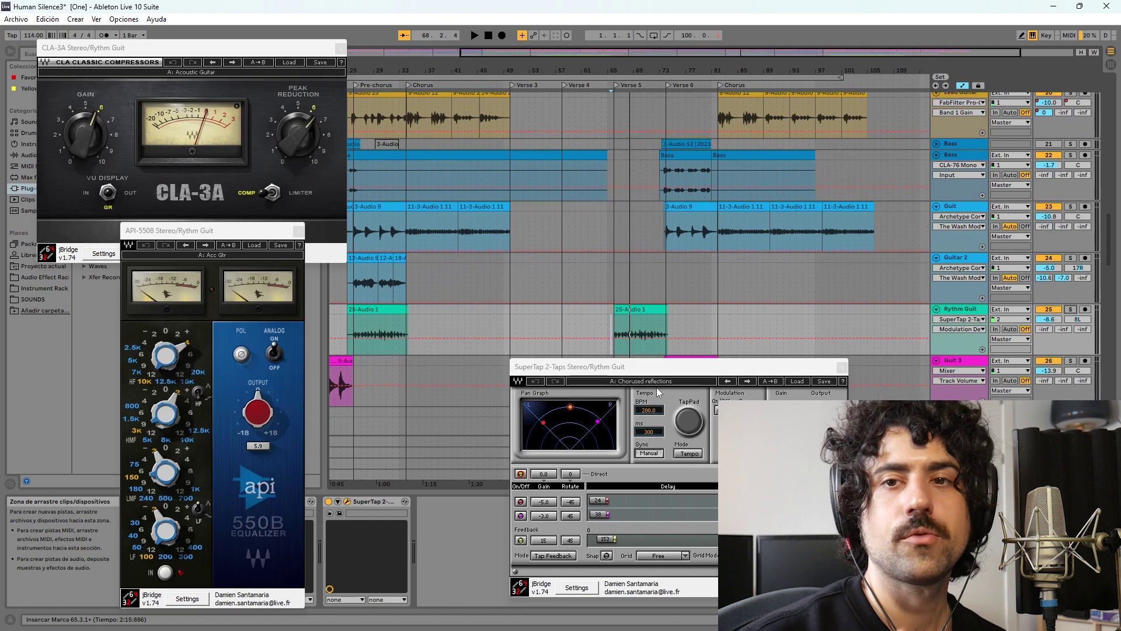
# Step: Play the song with Rythm Guit soloed, then unsolo it
pyautogui.press('space')
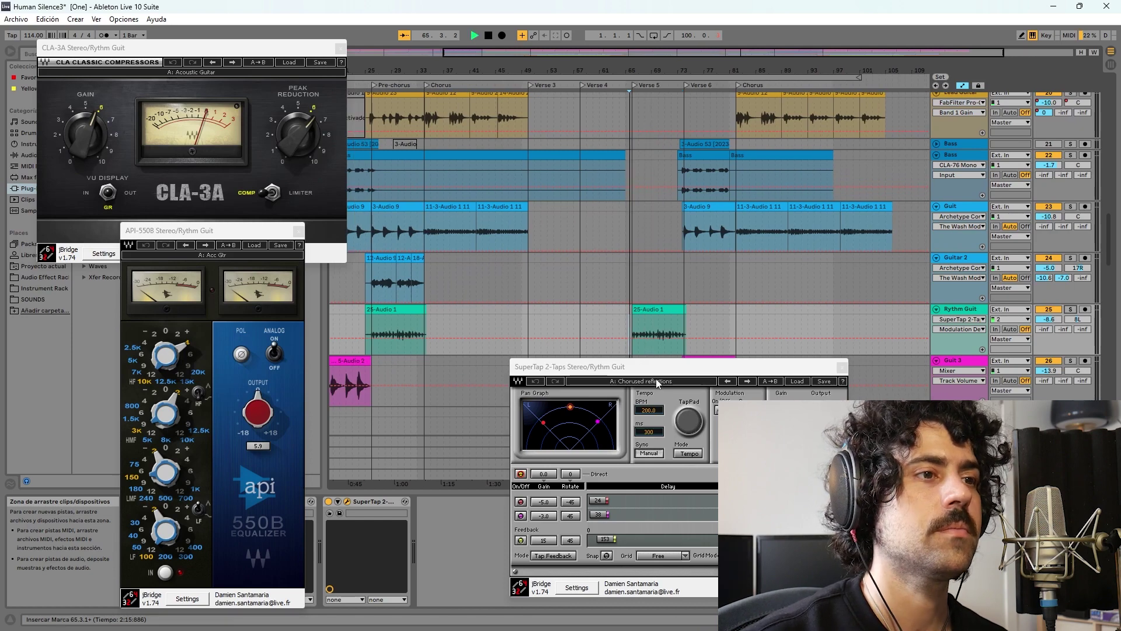
pyautogui.click(1072, 310)
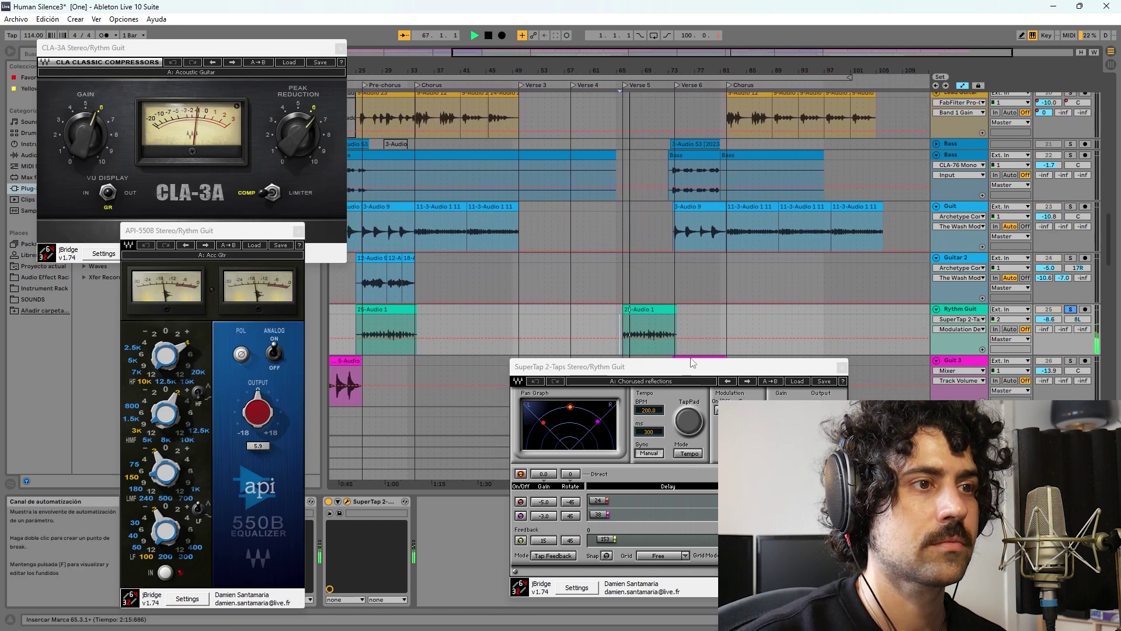
pyautogui.click(1072, 309)
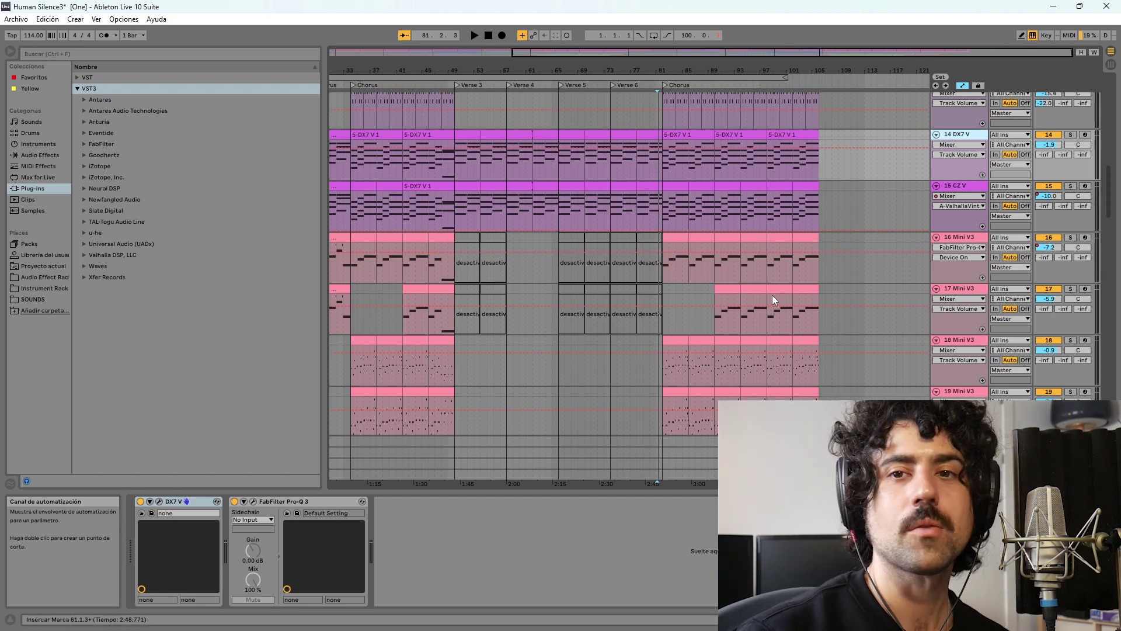
# Step: Play from the final chorus, zooming the timeline to show the whole song and the percussion tracks
pyautogui.press('space')
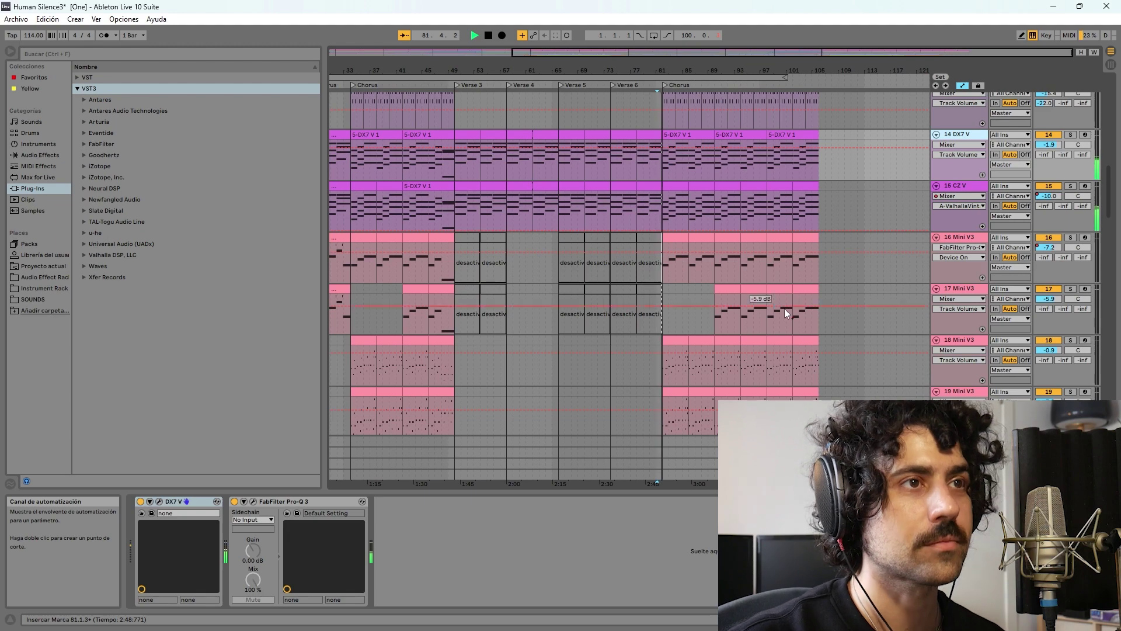
pyautogui.moveTo(572, 55); pyautogui.dragTo(672, 68)
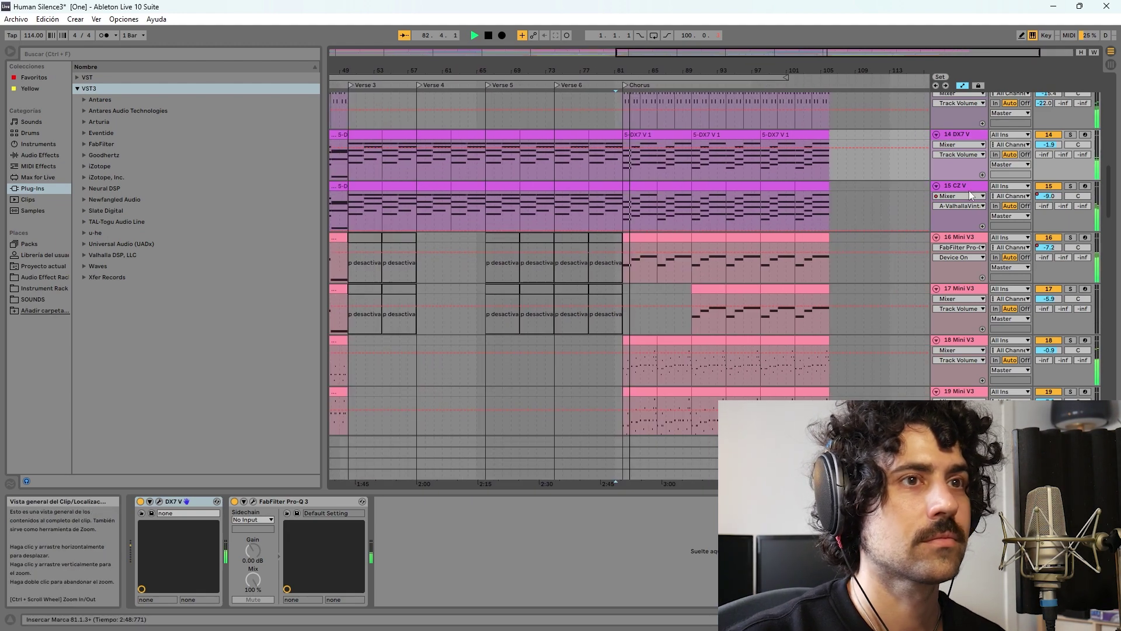
pyautogui.scroll(5, 1110, 166)
pyautogui.scroll(3, 1109, 167)
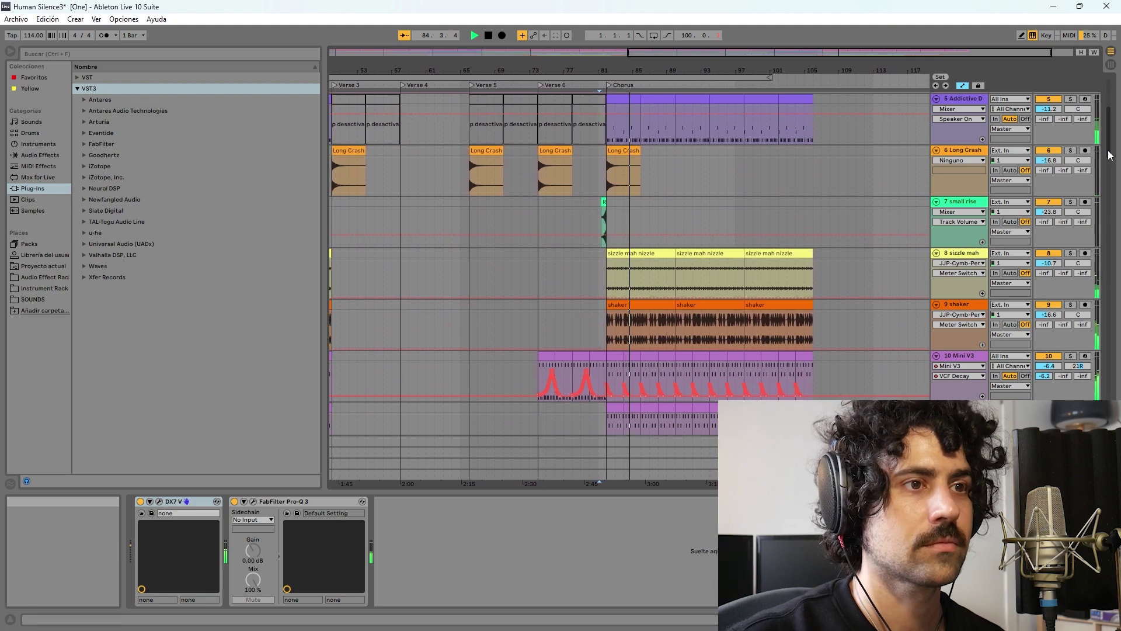
pyautogui.scroll(-8, 1110, 166)
pyautogui.moveTo(1118, 210); pyautogui.dragTo(1104, 409)
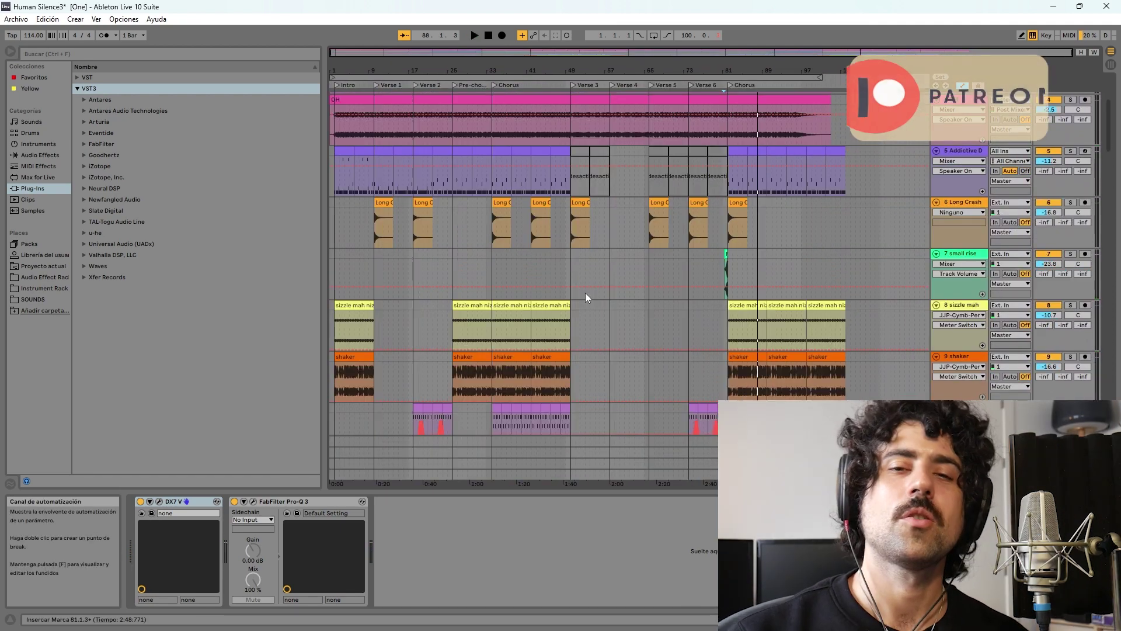